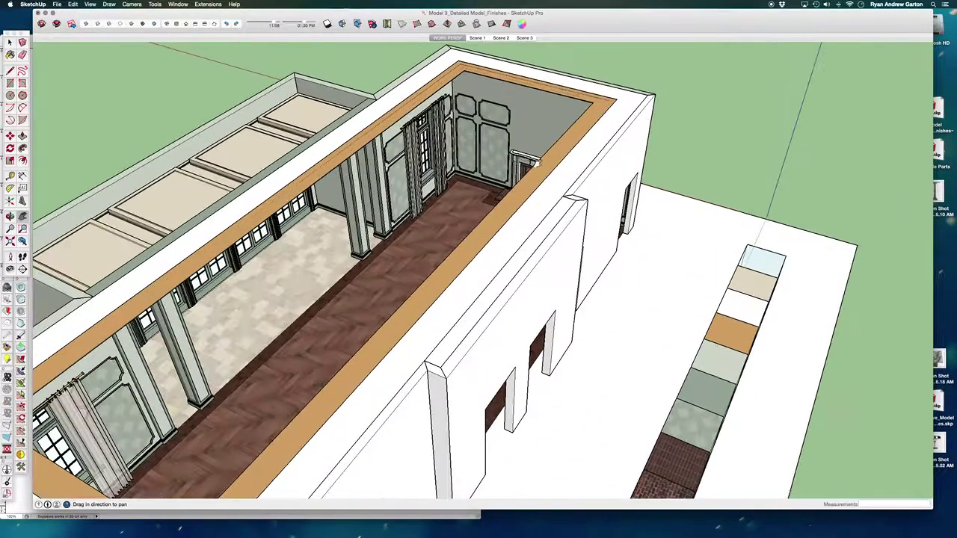
Step: Examine the detailed room model from above, go to Scene 1, and look closely at the fireplace wall
scroll(543, 265, "up", 3)
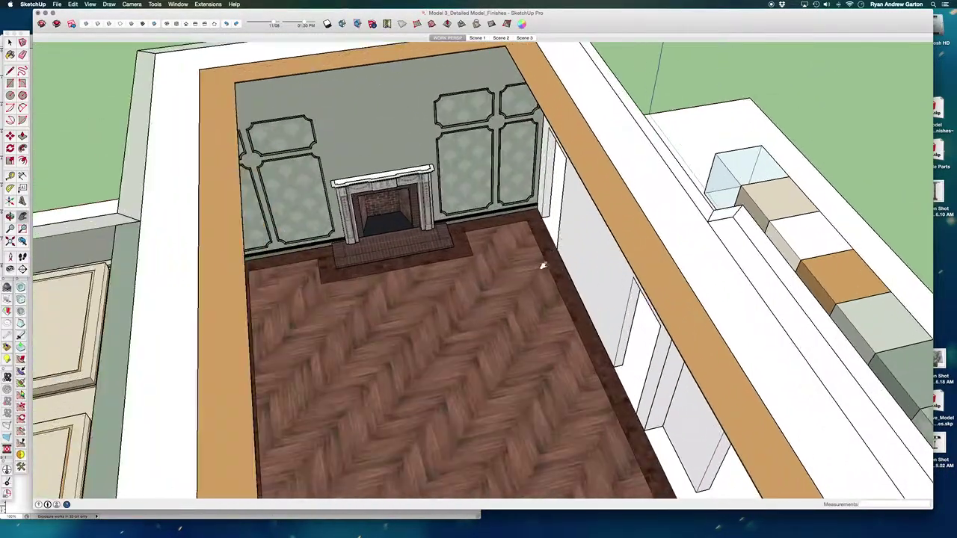
scroll(543, 265, "up", 1)
middle_click_drag(543, 266, 197, 344)
scroll(391, 249, "down", 3)
middle_click_drag(316, 199, 482, 66, "shift")
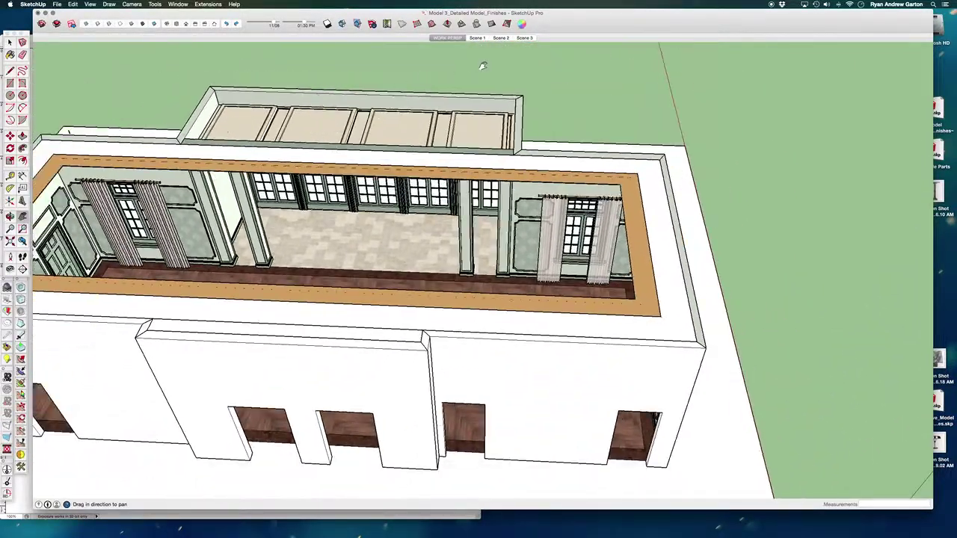
left_click(482, 38)
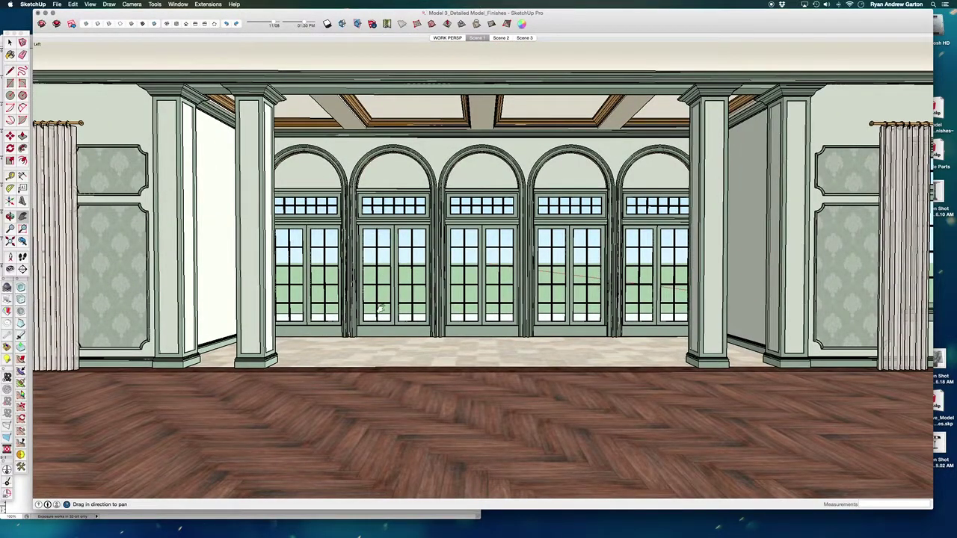
middle_click_drag(381, 308, 611, 334)
scroll(598, 281, "up", 3)
middle_click_drag(586, 274, 624, 262)
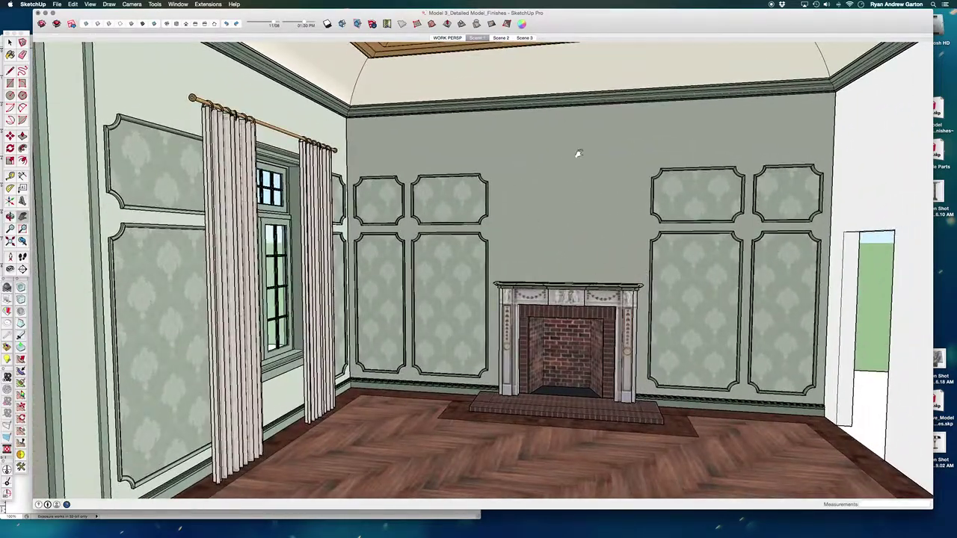
middle_click_drag(561, 254, 590, 262)
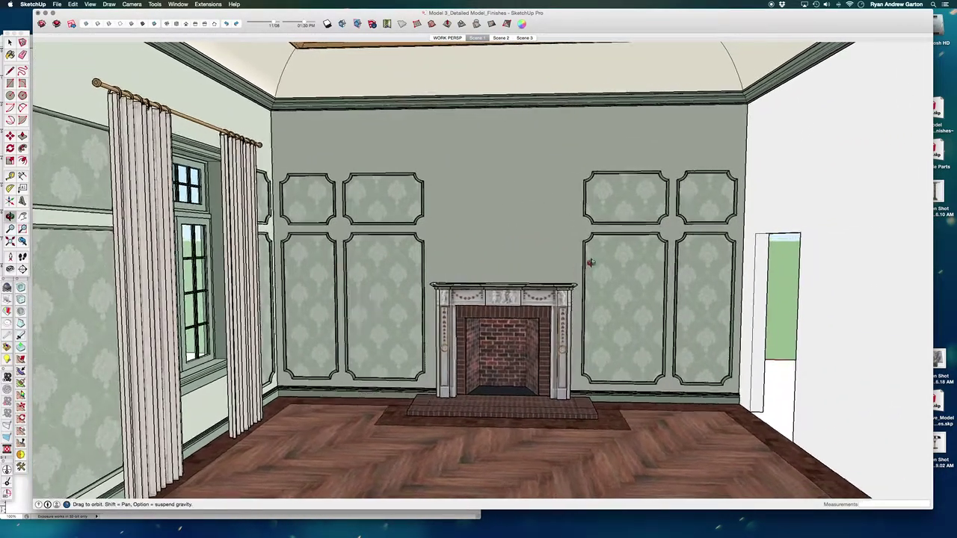
Step: Switch to Photoshop, slightly enlarge the MIRROR.png image window, and reposition it clear of the tools
left_click(722, 524)
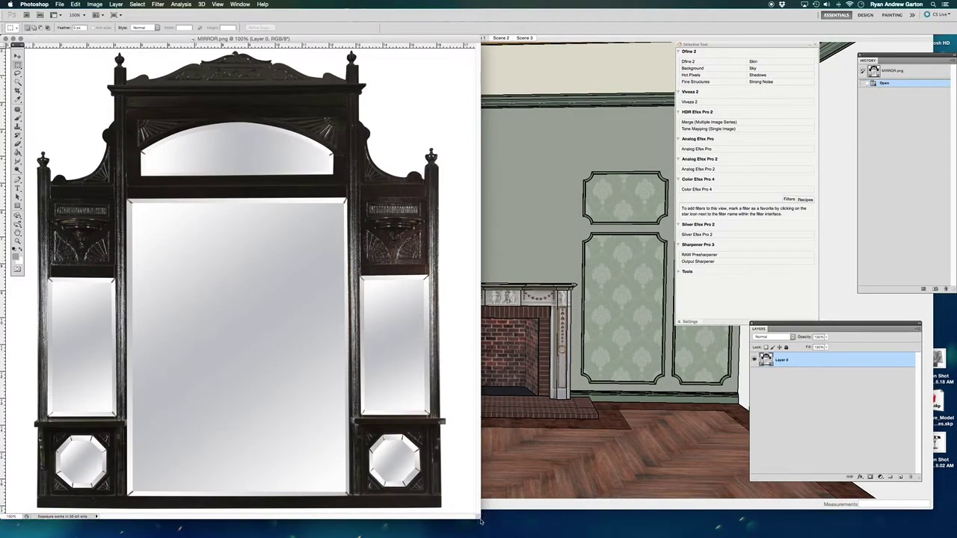
left_click_drag(481, 522, 500, 532)
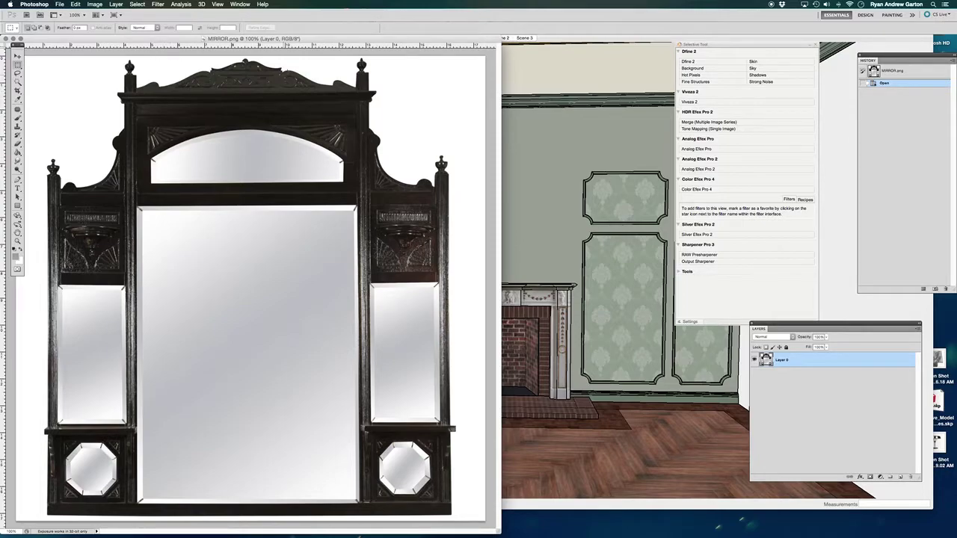
mouse_move(348, 37)
left_mouse_down()
mouse_move(376, 43)
mouse_move(361, 43)
left_mouse_up()
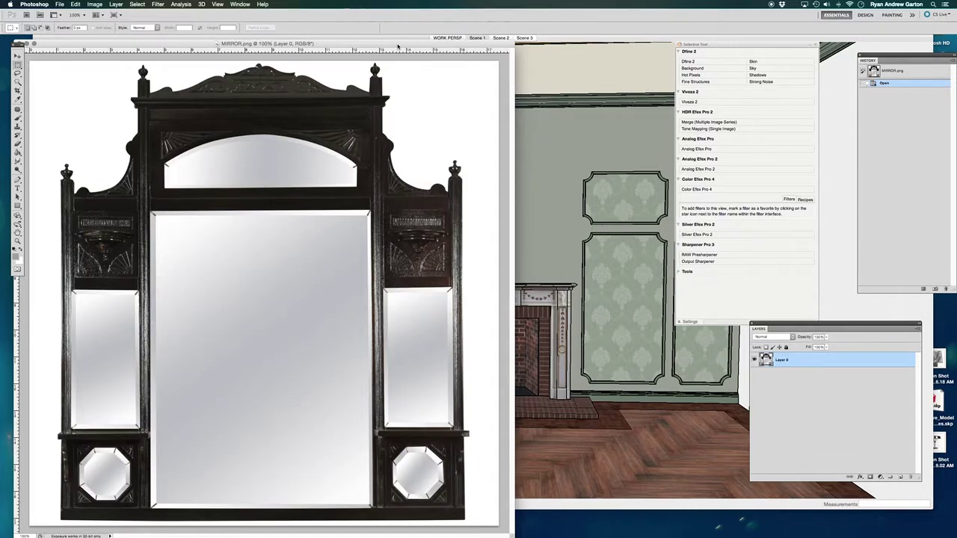
left_click_drag(396, 43, 420, 42)
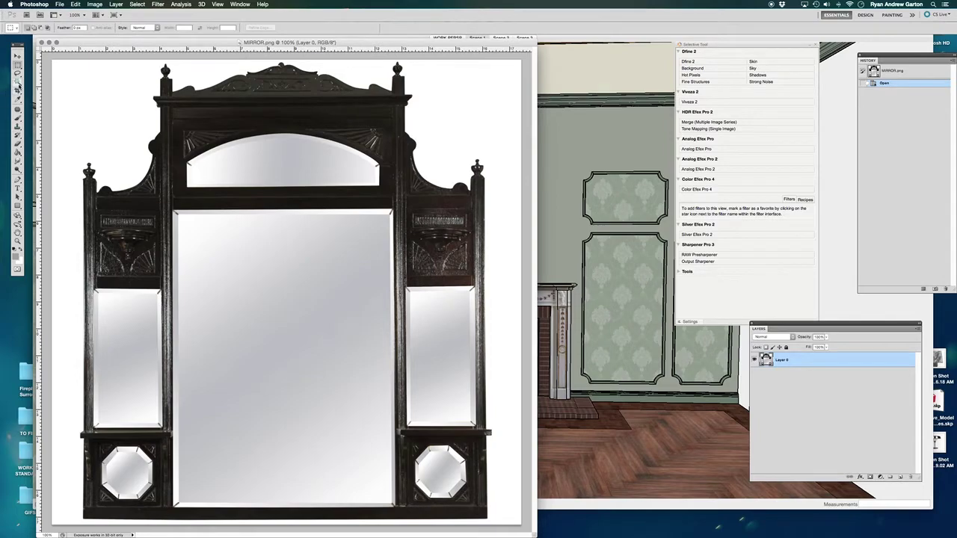
Step: Select the white background around the mirror with the Magic Wand, delete it to transparency, and deselect
left_click(18, 81)
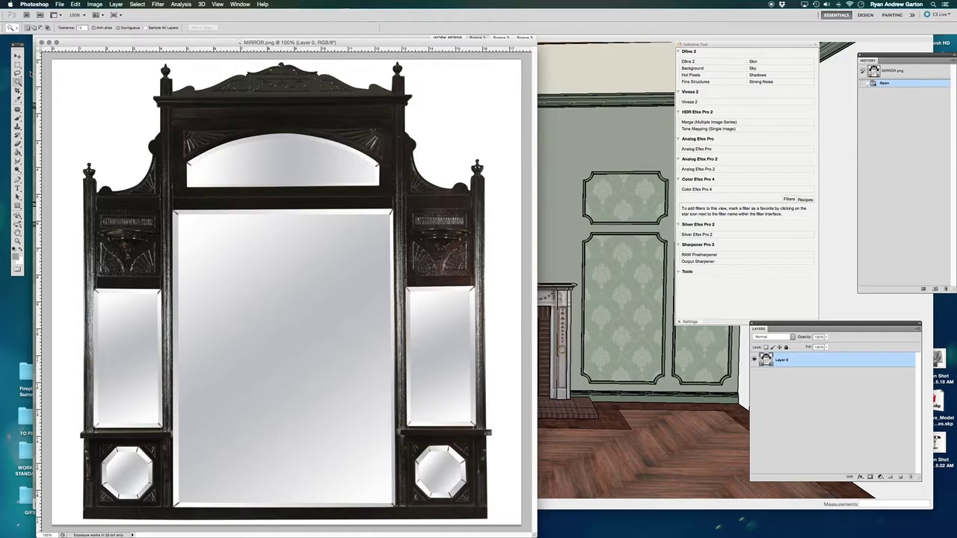
left_click(127, 131)
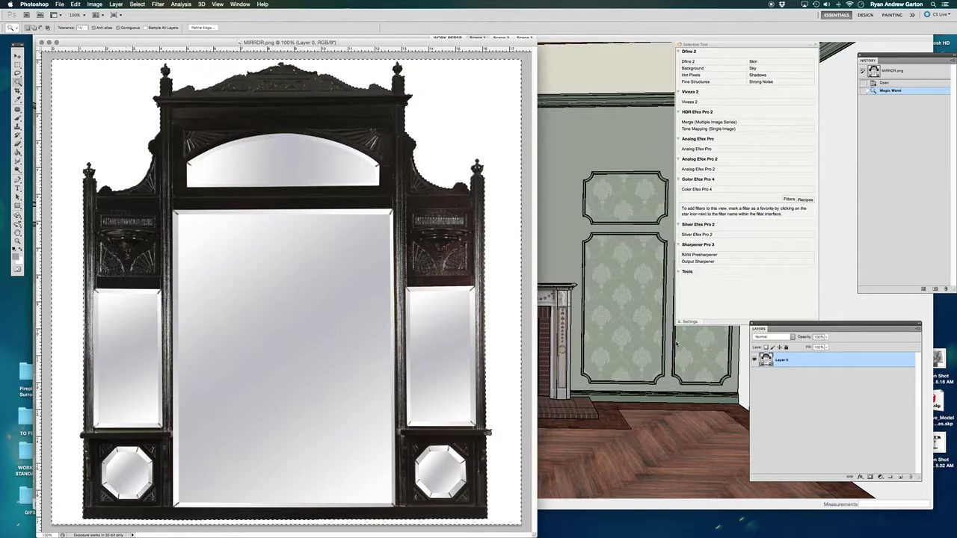
left_click_drag(824, 329, 701, 327)
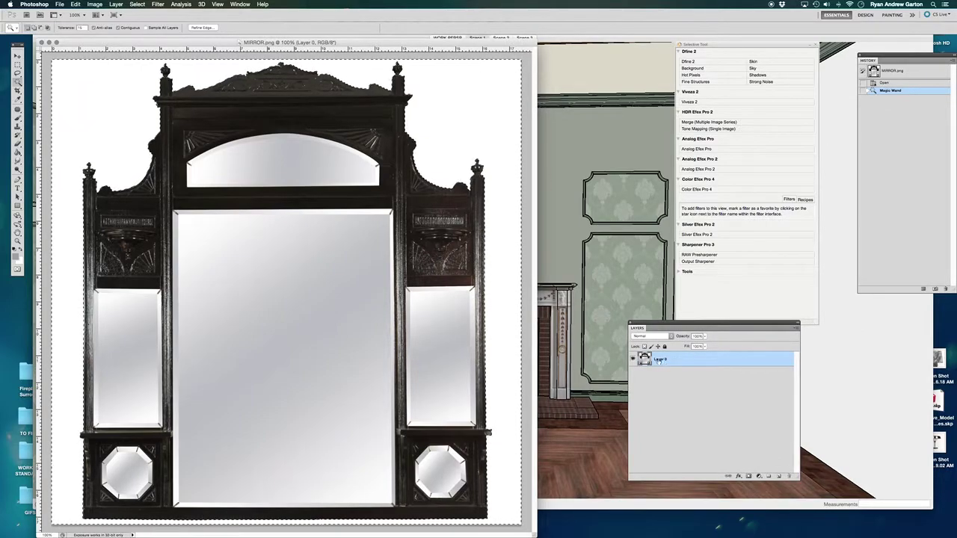
double_click(678, 357)
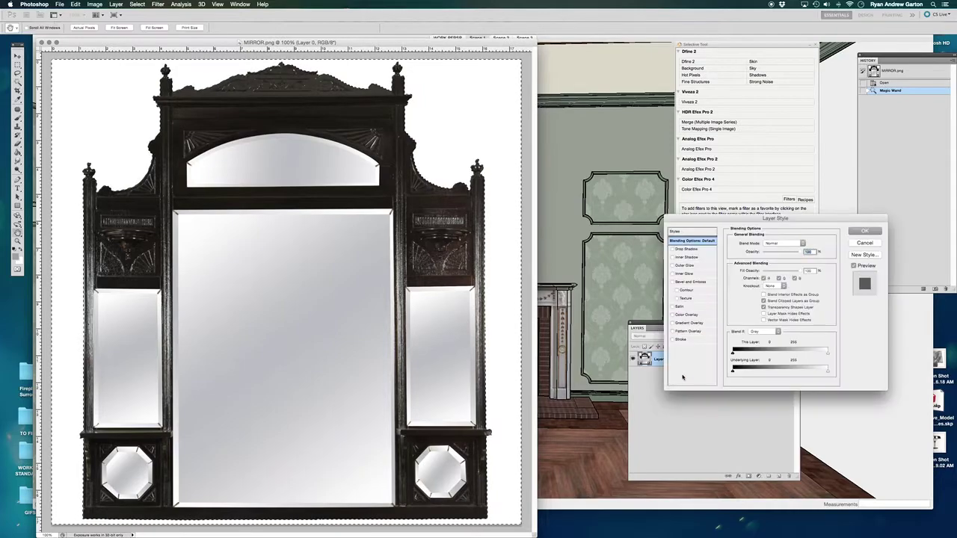
left_click(878, 246)
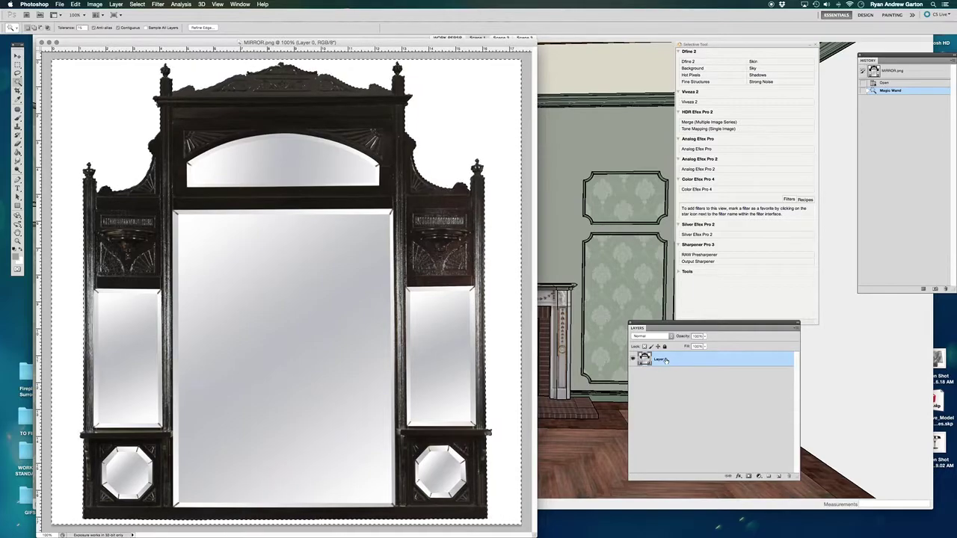
key("Delete")
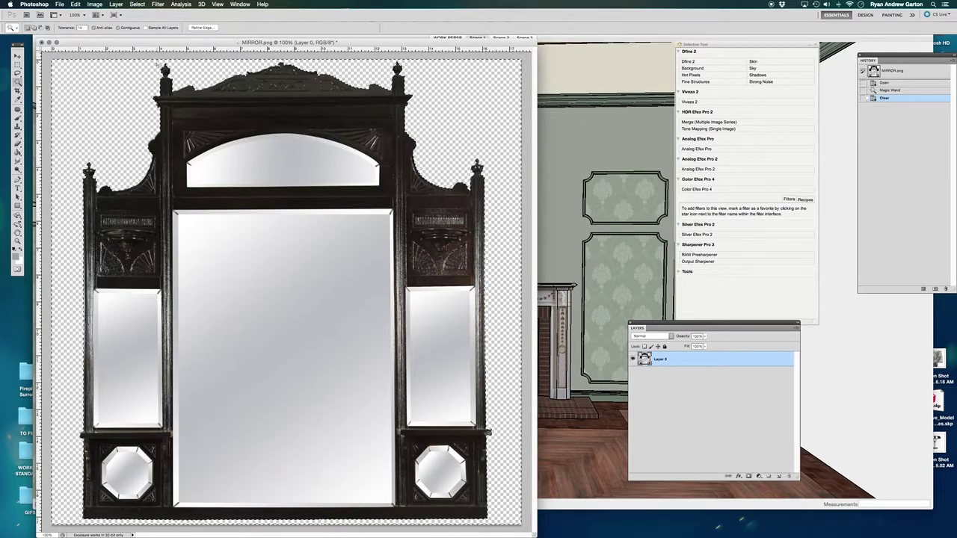
key("super+d")
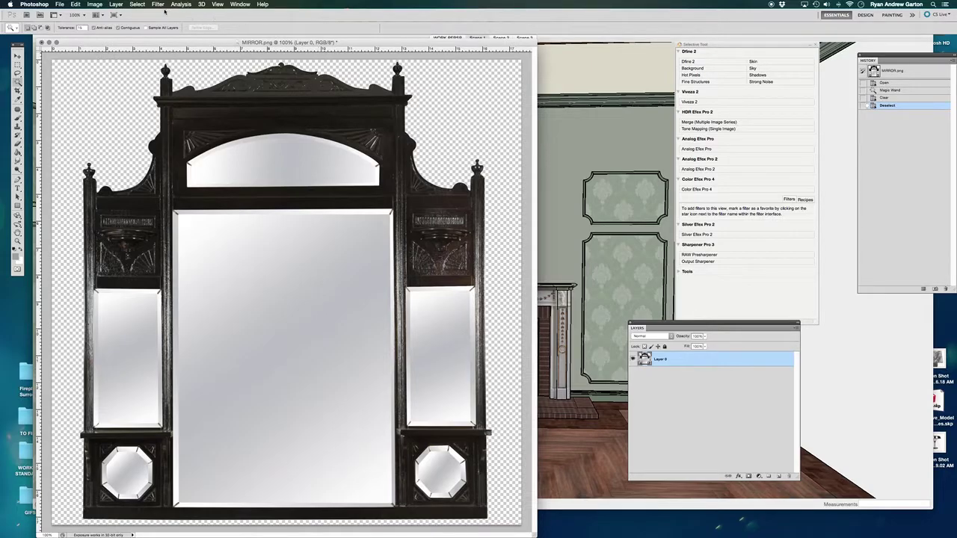
Step: Check the mirror picture's pixel and document dimensions in Image Size
left_click(95, 4)
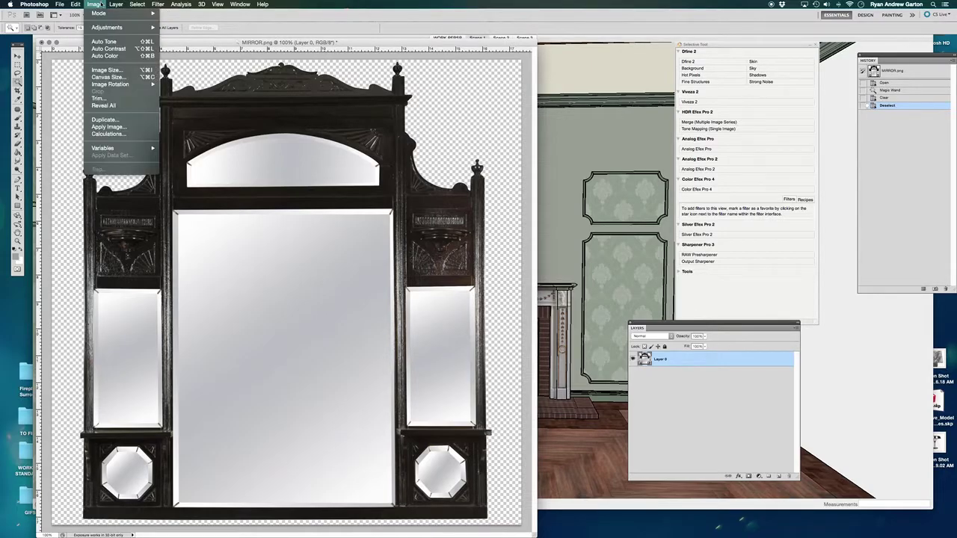
left_click(112, 71)
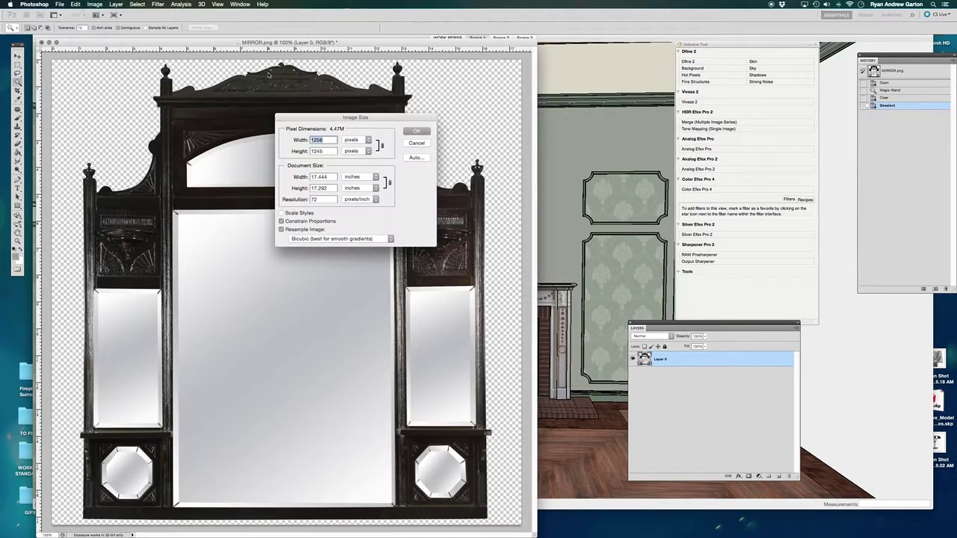
double_click(326, 176)
left_click(417, 132)
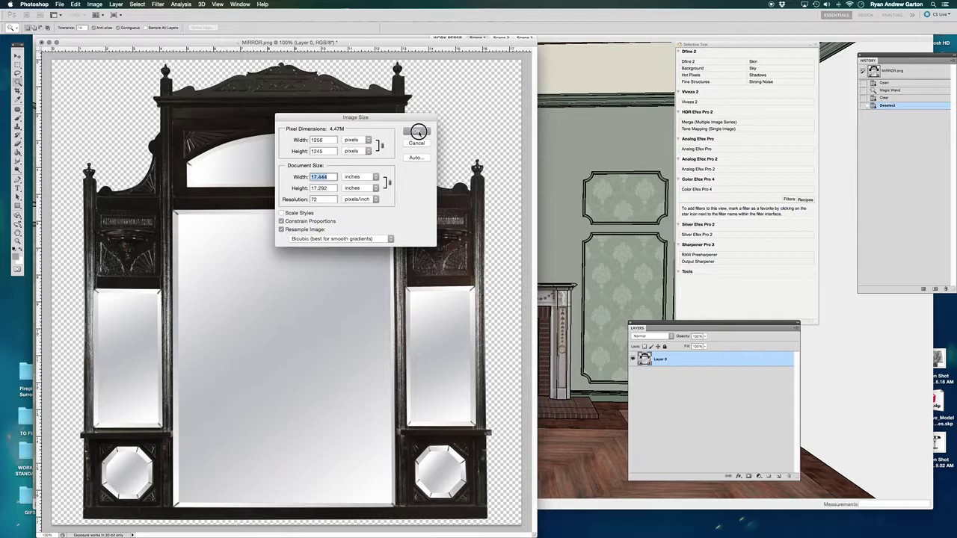
Step: Start saving the mirror image under a new location and create a COMPONENTS folder inside the 03_Model 3 folder
left_click(59, 4)
left_click(93, 121)
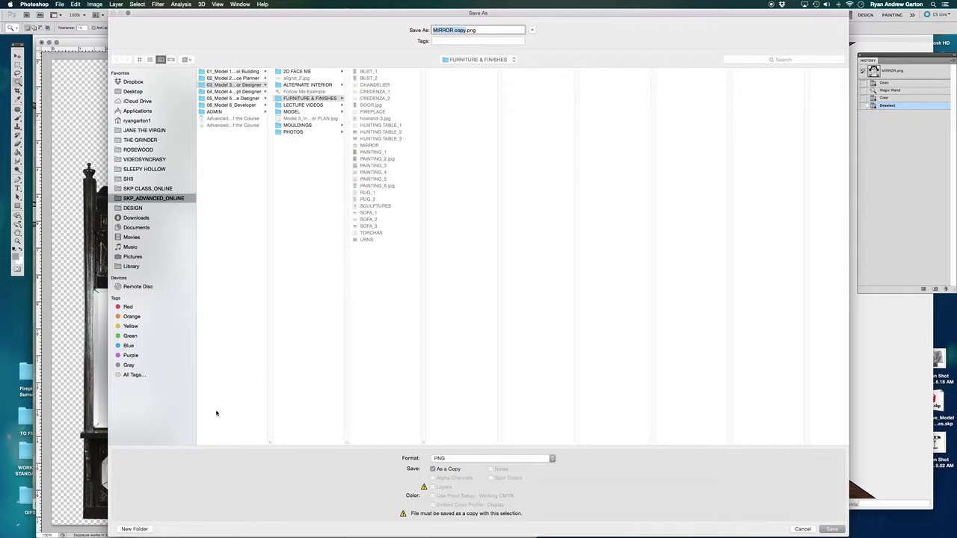
left_click(317, 321)
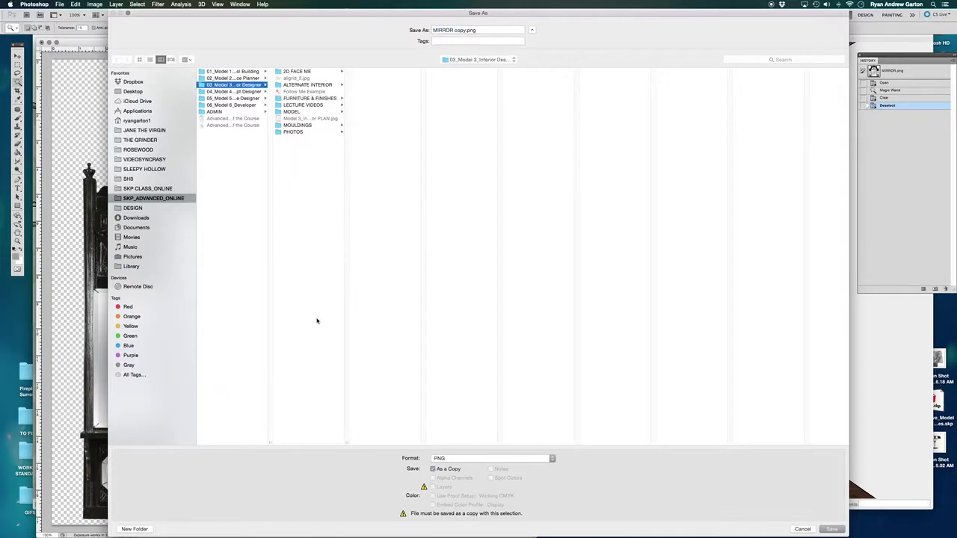
left_click(134, 528)
type("COMPONENTS")
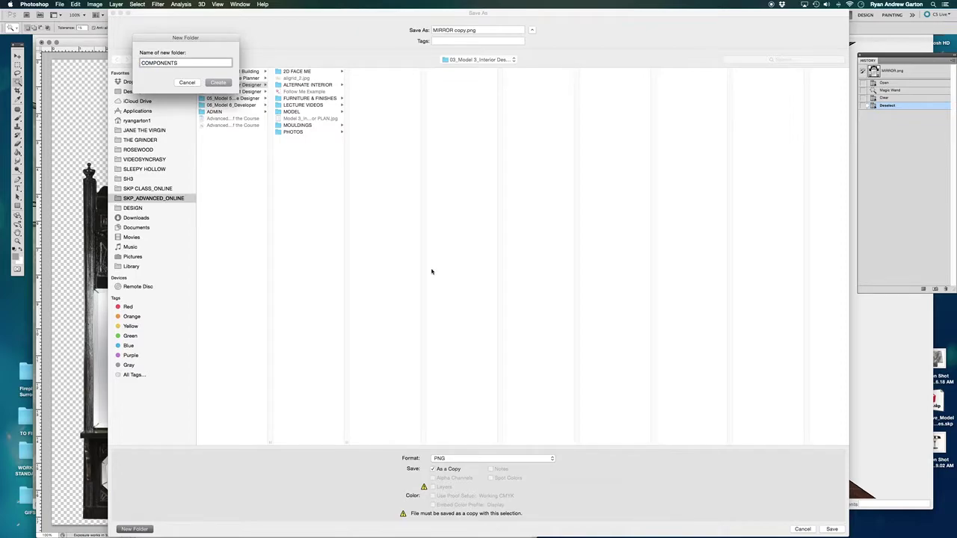
left_click(216, 83)
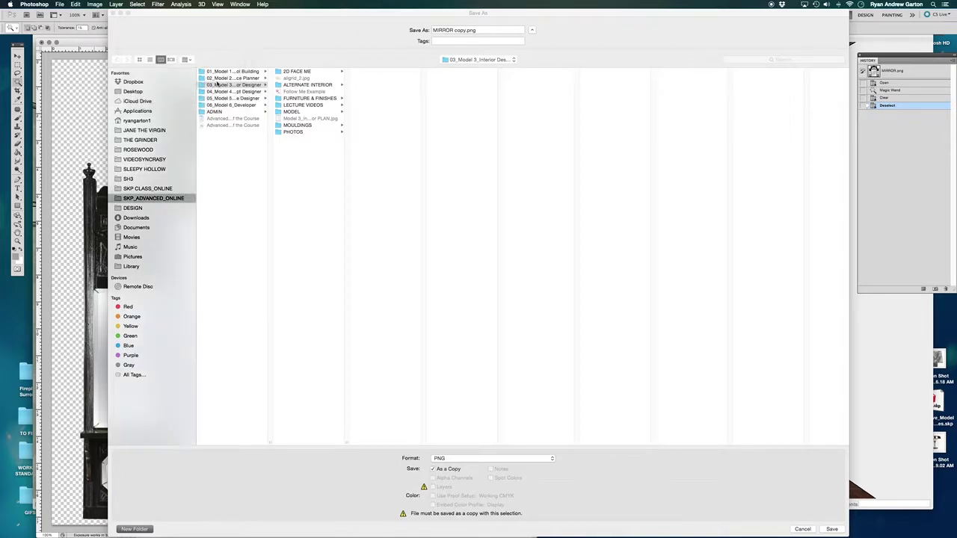
Step: Save the image in the COMPONENTS folder as MIRROR.png in PNG format without interlacing
left_click(462, 30)
left_click_drag(468, 30, 452, 30)
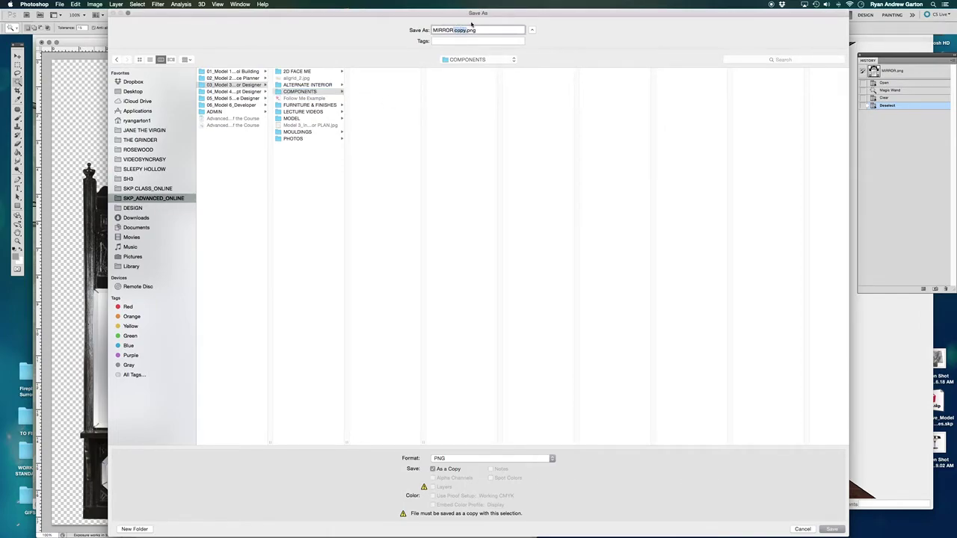
key("BackSpace")
left_click(473, 457)
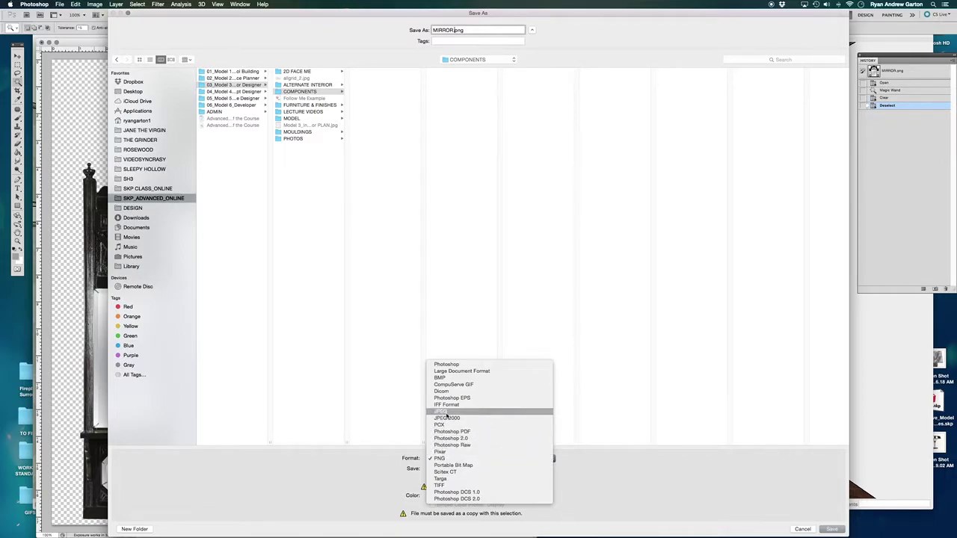
left_click(439, 458)
left_click(400, 162)
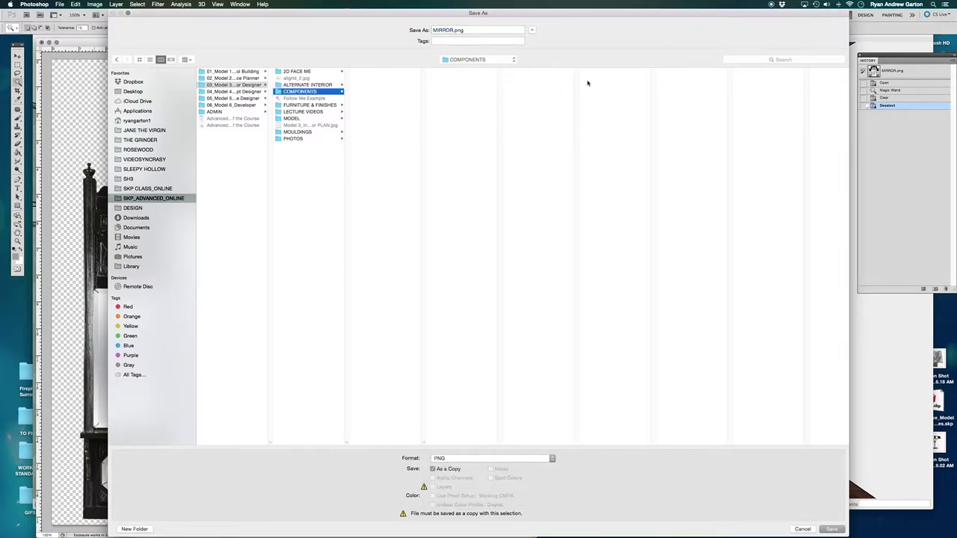
left_click(831, 528)
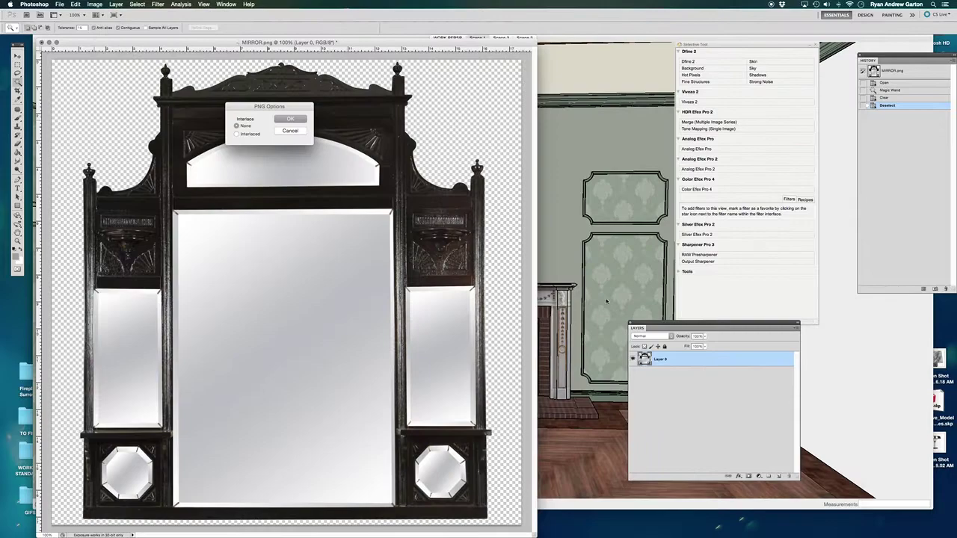
left_click(301, 120)
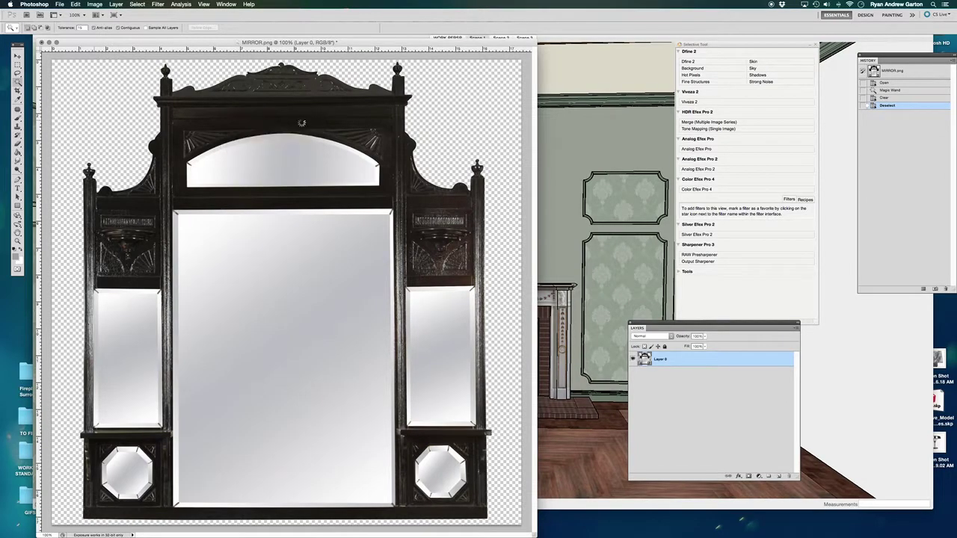
Step: Switch to the SketchUp interior model and start an import from the COMPONENTS folder inside the 03_Model 3 folder
left_click(551, 168)
scroll(523, 258, "up", 3)
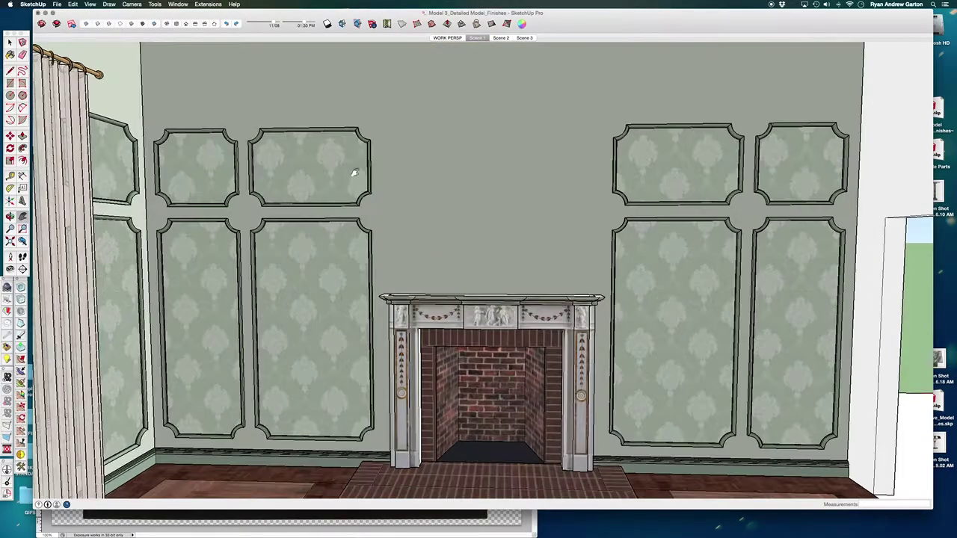
left_click(56, 4)
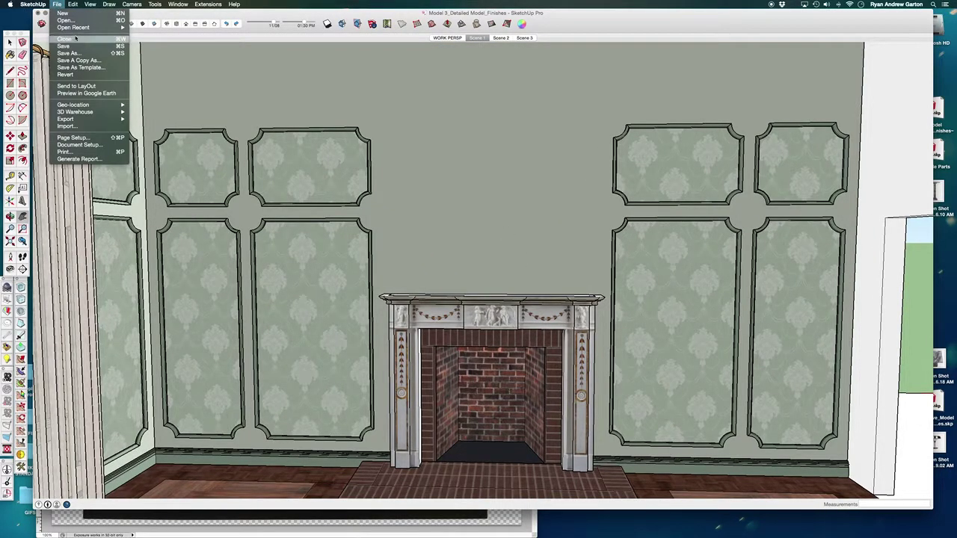
left_click(103, 126)
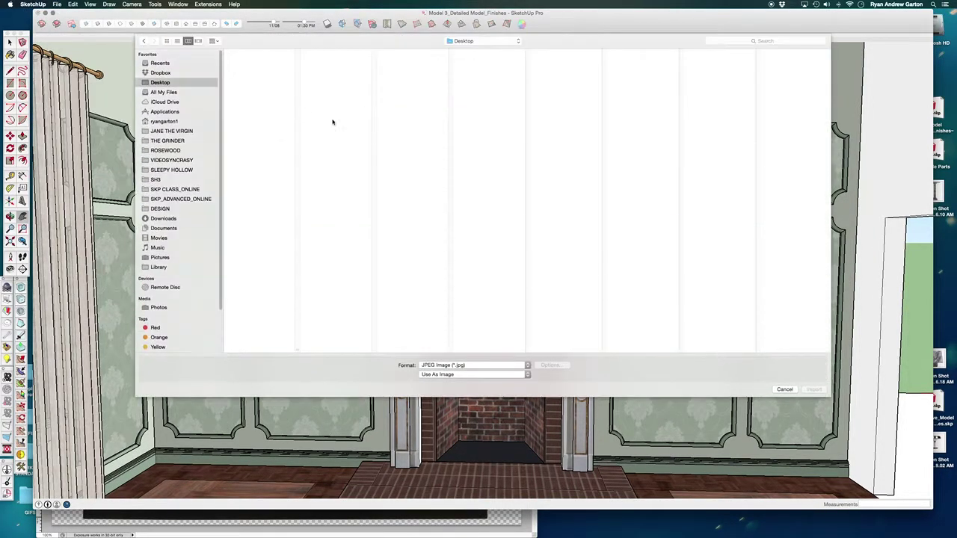
left_click(184, 200)
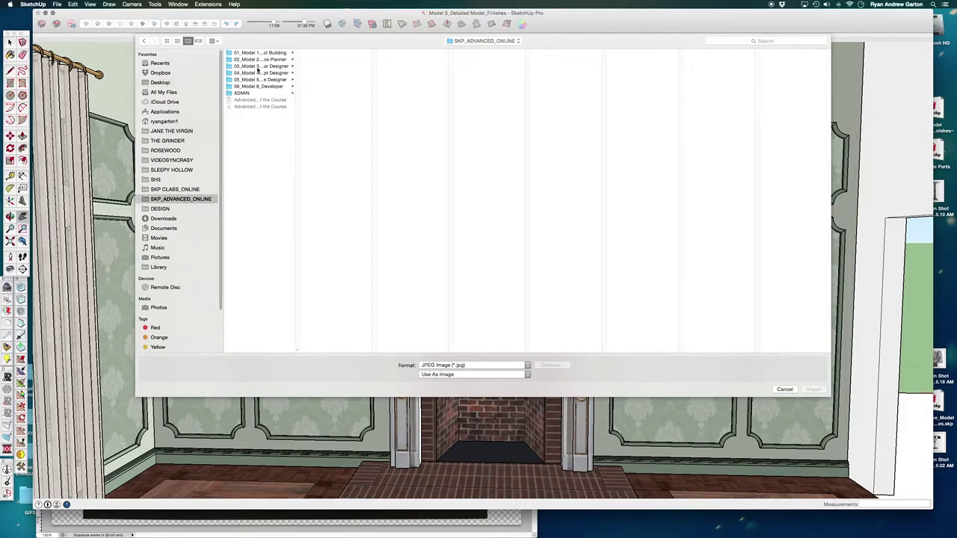
left_click(257, 67)
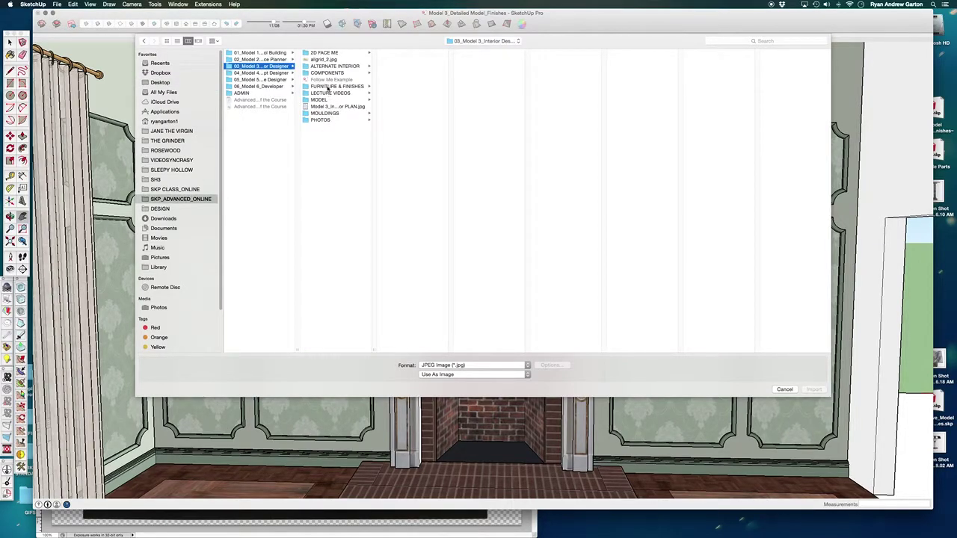
left_click(327, 73)
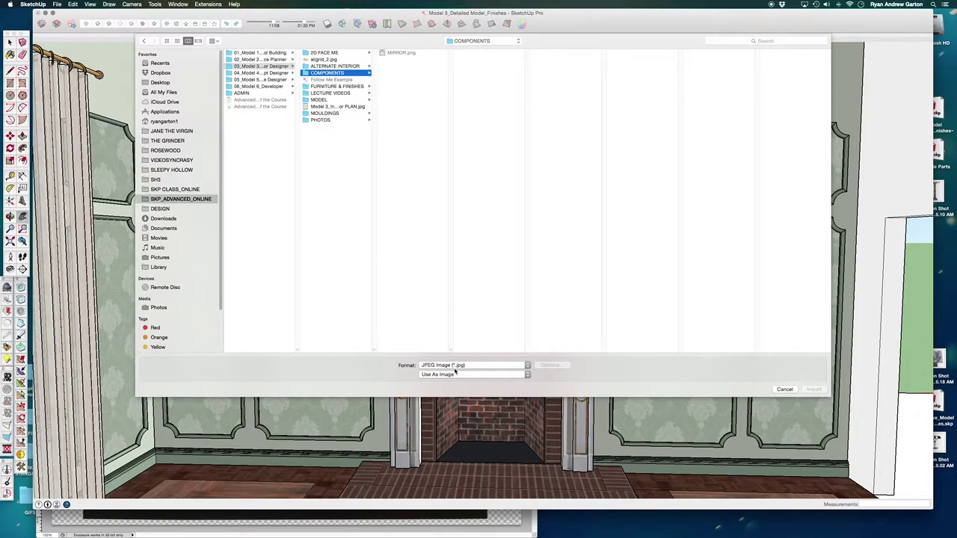
Step: Import MIRROR.png as an image using the Portable Network Graphics format
left_click(451, 366)
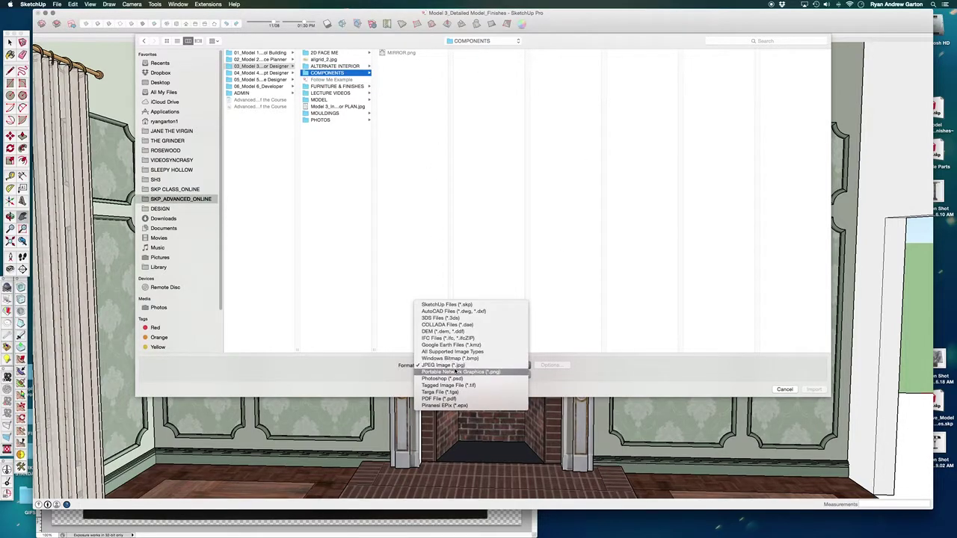
left_click(454, 372)
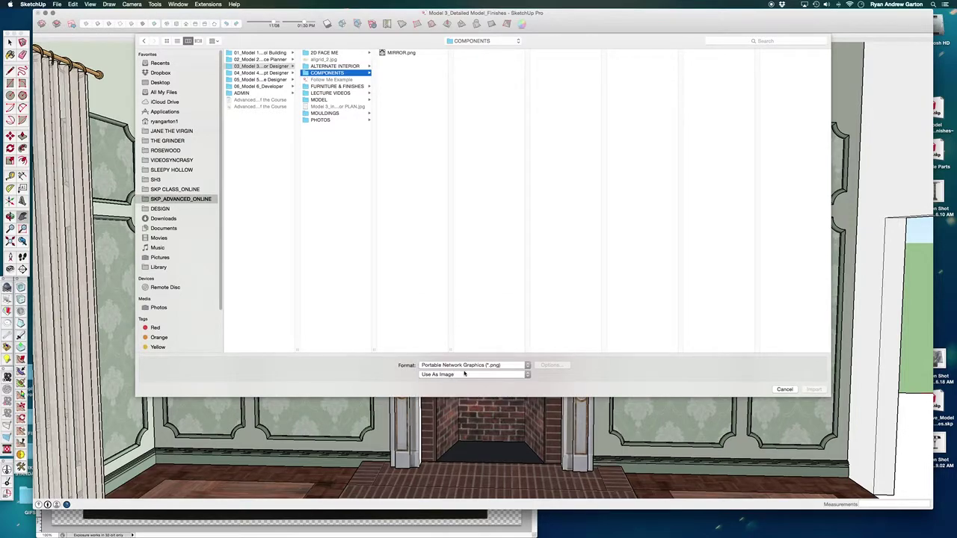
left_click(395, 52)
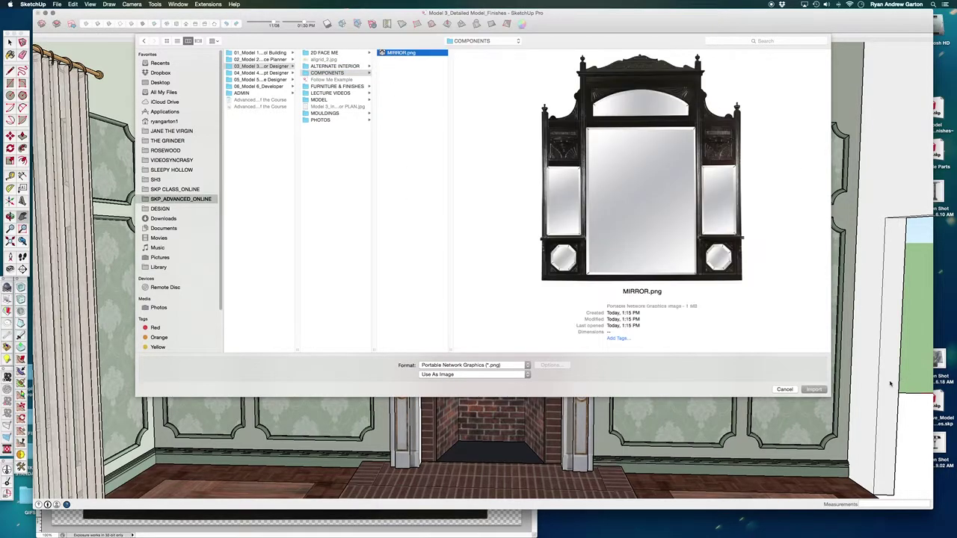
left_click(824, 391)
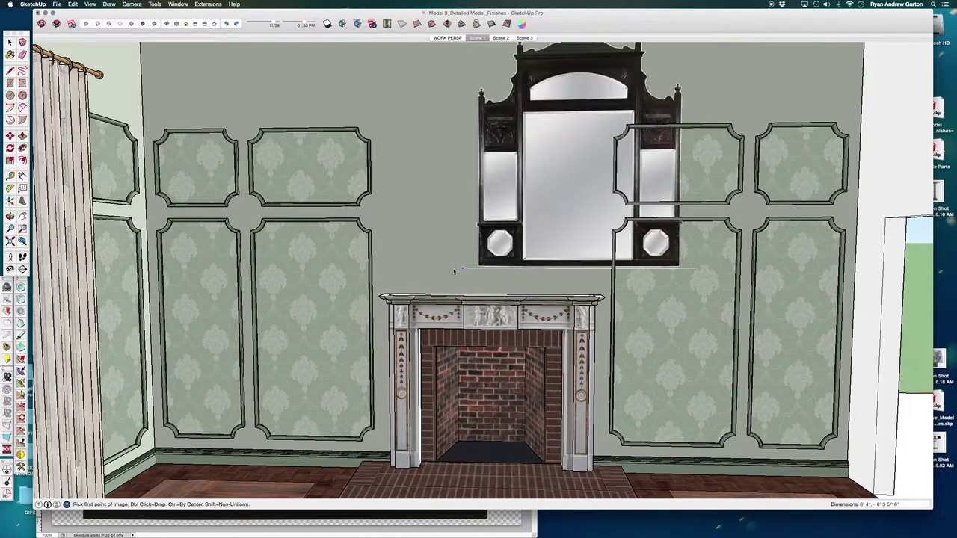
Step: Place the mirror on the wall above the fireplace at about mantel width and move it about 2" sideways to centre it
left_click(400, 284)
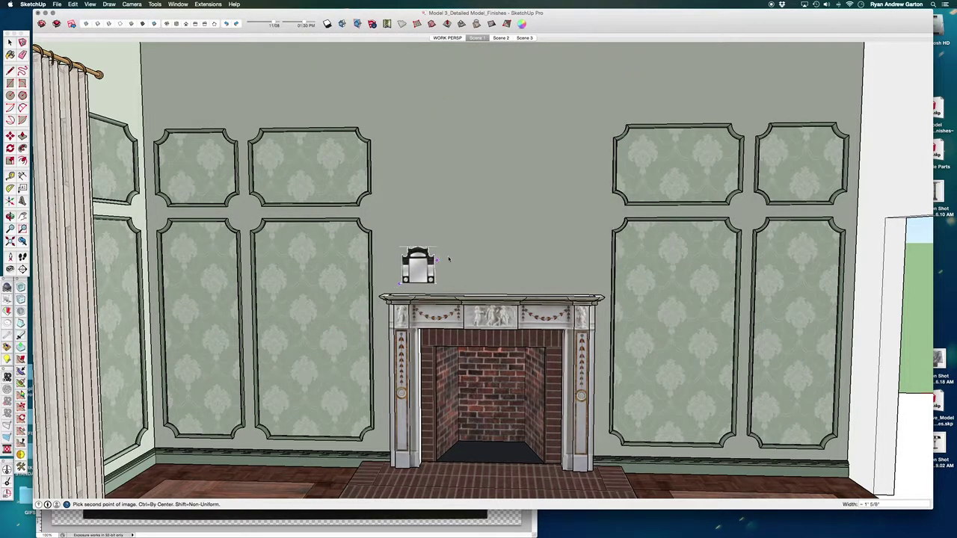
left_click(598, 173)
scroll(598, 173, "down", 5)
key("m")
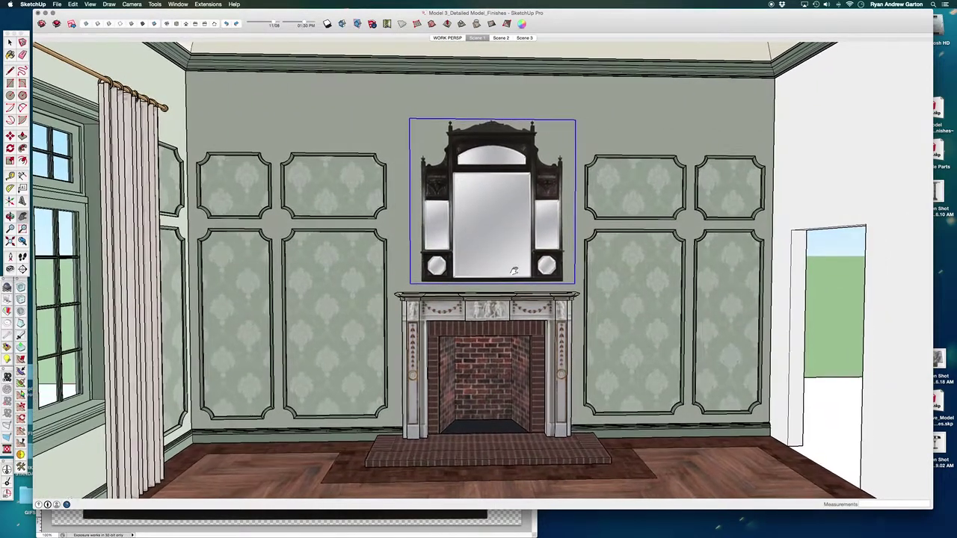
left_click(584, 119)
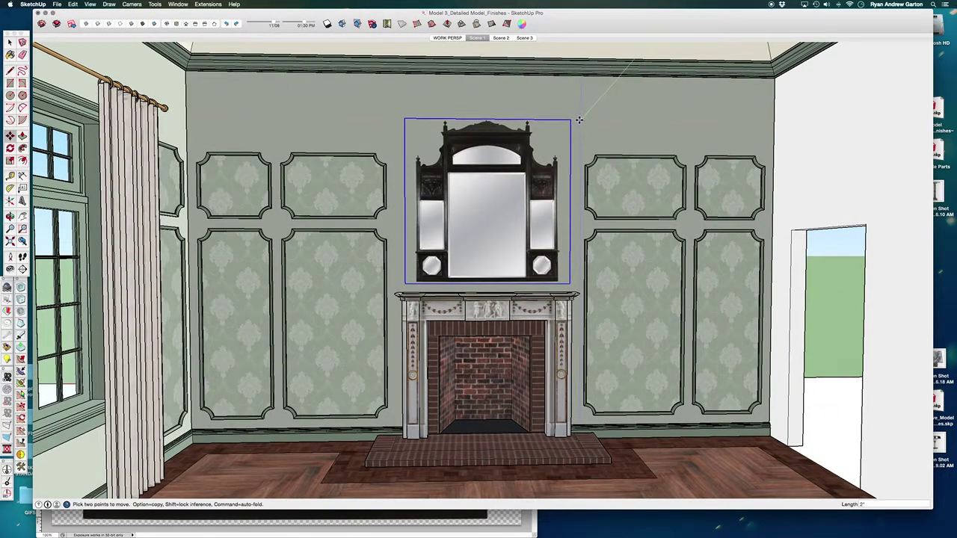
left_click(579, 119)
scroll(523, 239, "up", 4)
key("space")
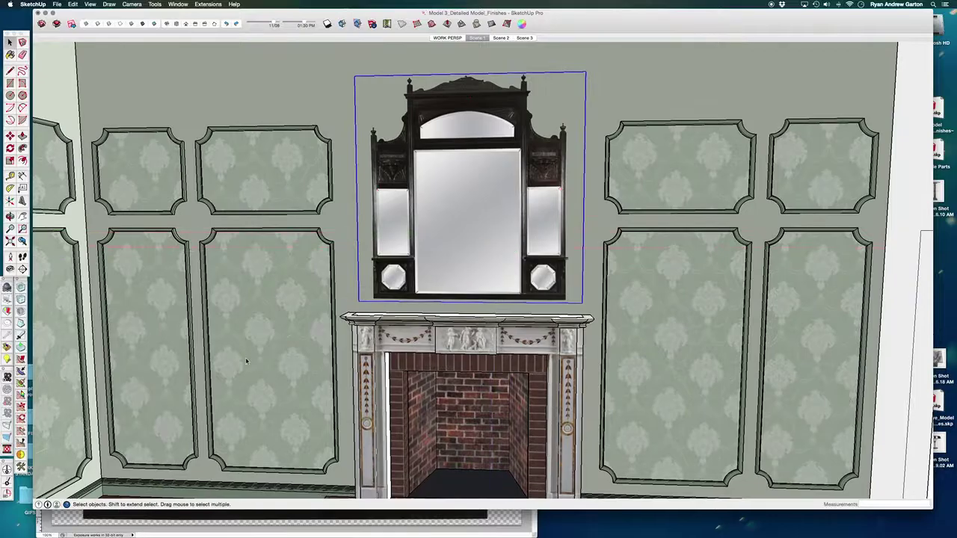
Step: Examine the mirror above the fireplace from several angles and distances in the room
scroll(245, 357, "down", 5)
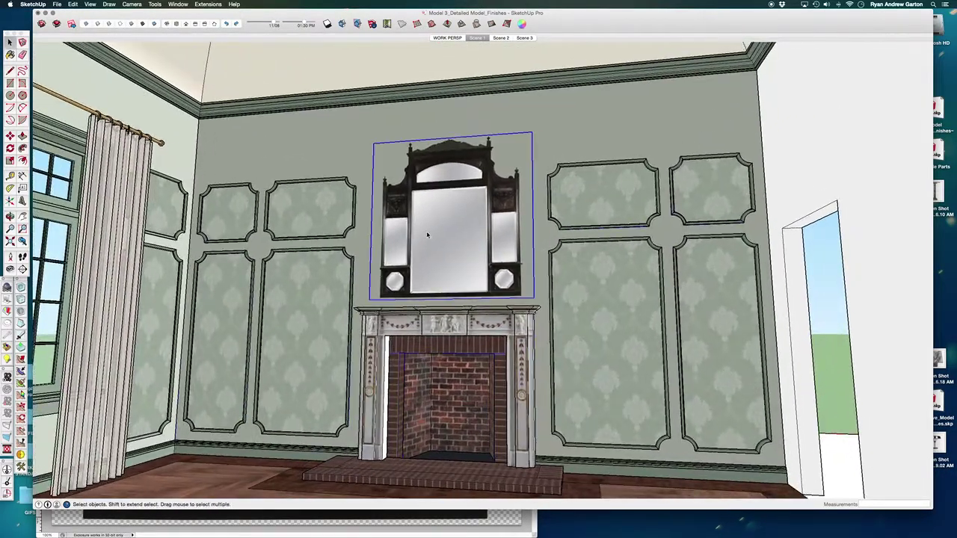
middle_click_drag(426, 231, 463, 260)
scroll(463, 239, "up", 2)
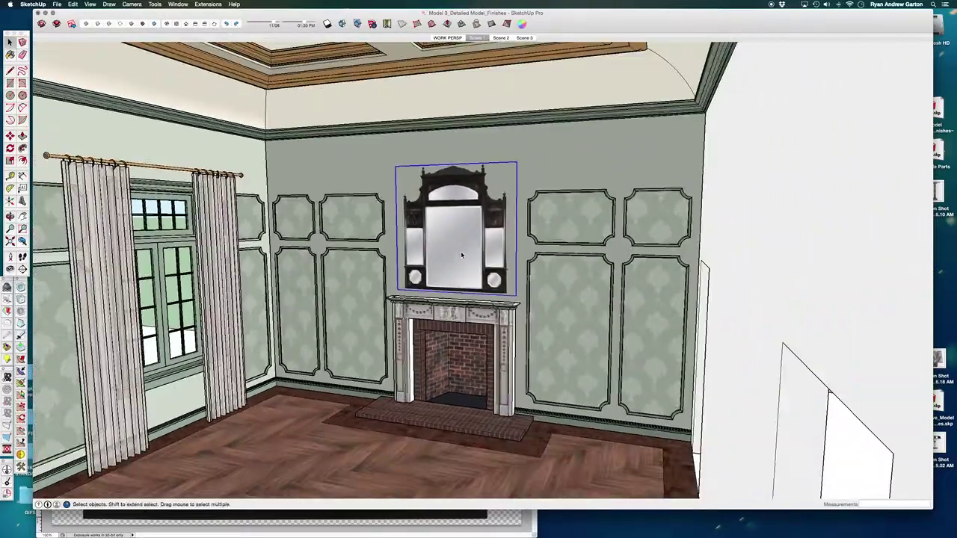
left_click(338, 224)
scroll(385, 240, "up", 2)
middle_click_drag(388, 242, 505, 221)
left_click(505, 221)
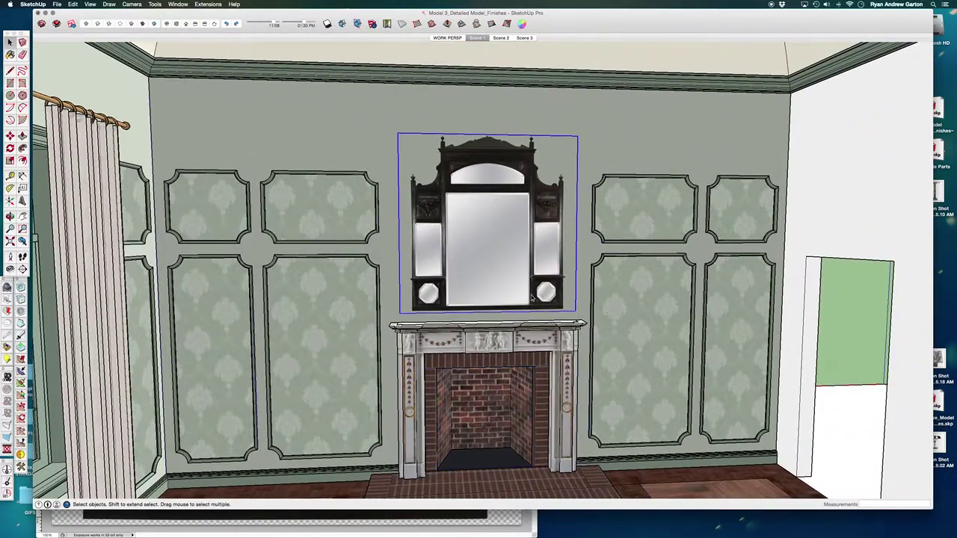
middle_click_drag(494, 266, 521, 215)
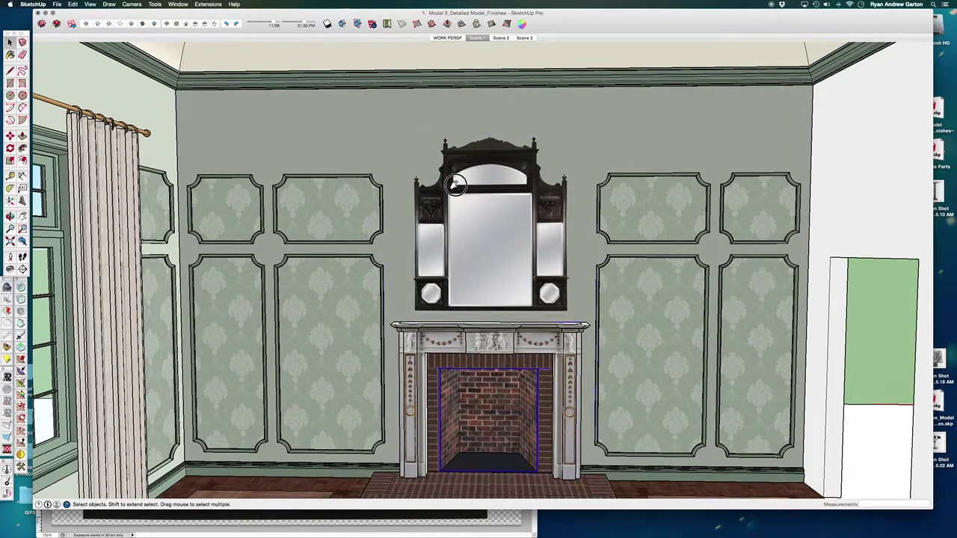
scroll(527, 268, "up", 2)
middle_click_drag(529, 266, 451, 247)
scroll(451, 247, "down", 3)
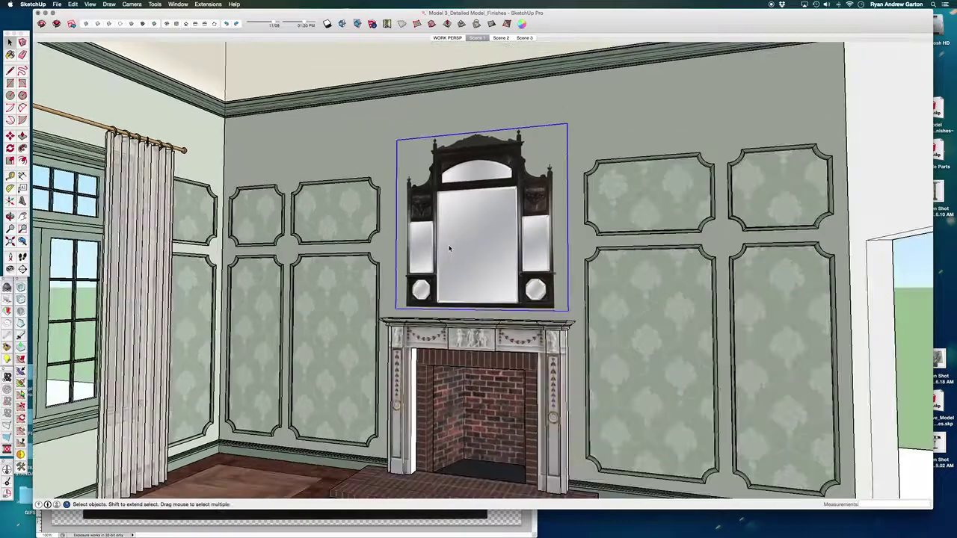
left_click(476, 389)
middle_click_drag(538, 247, 471, 300)
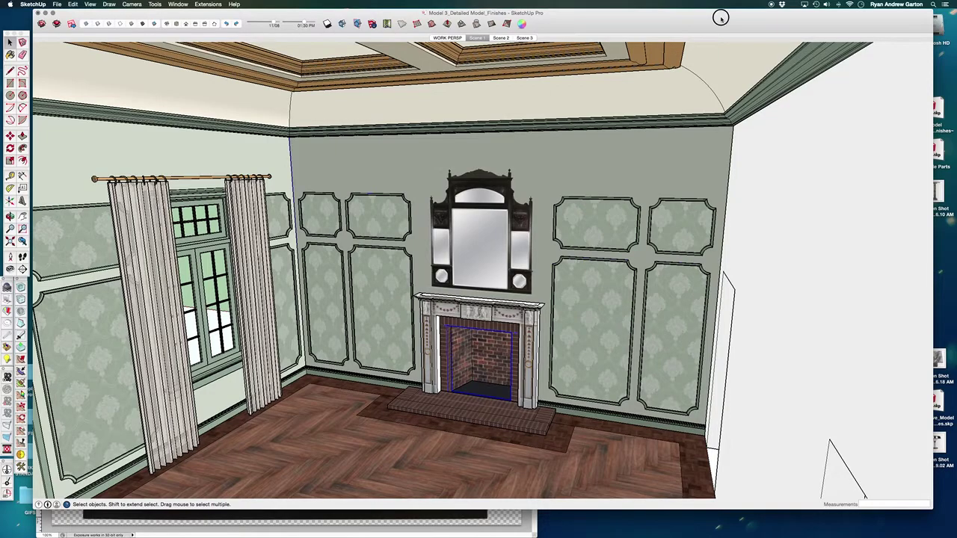
Step: Shift the interior model's window down and create a new blank SketchUp model
left_click_drag(720, 19, 719, 53)
left_click(60, 3)
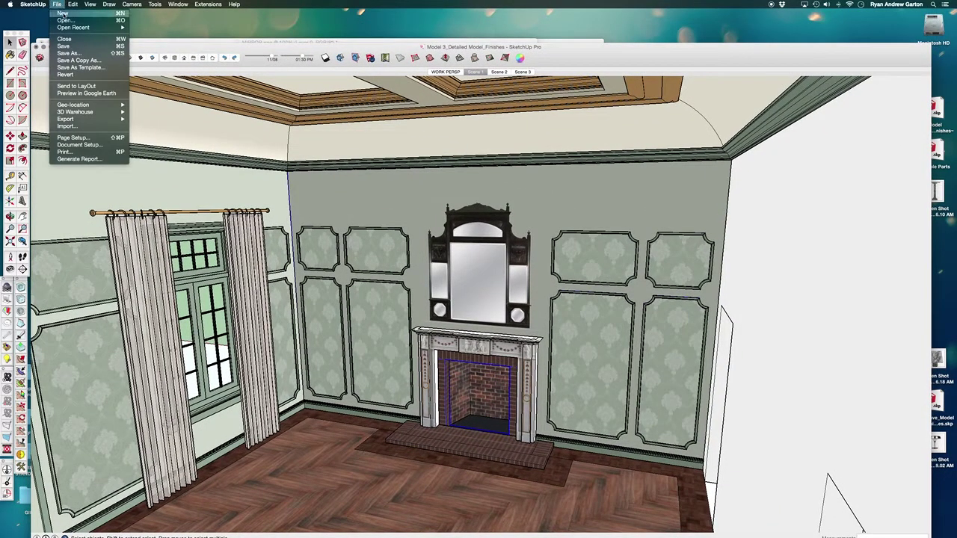
left_click(63, 13)
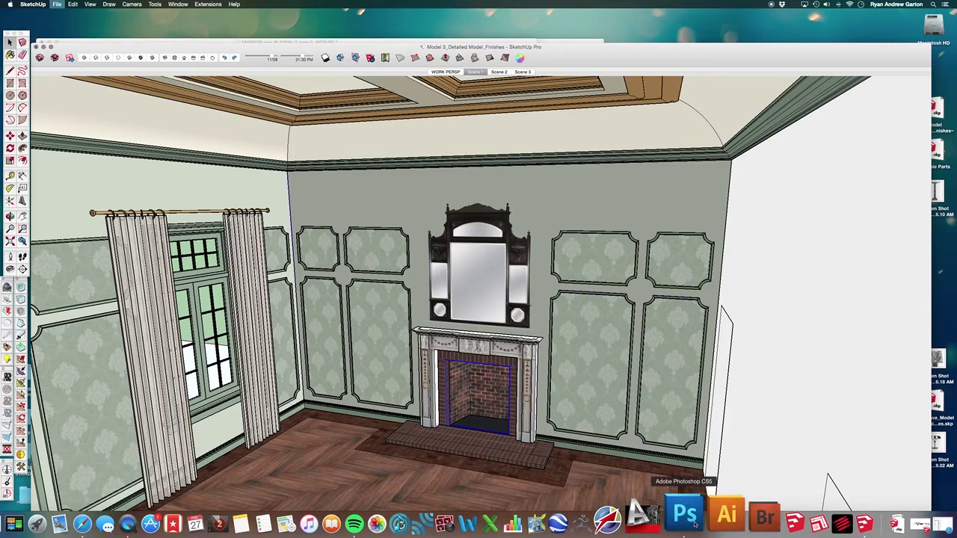
Step: Switch to Photoshop, close MIRROR.png without saving changes, and return to the blank SketchUp model
left_click(686, 515)
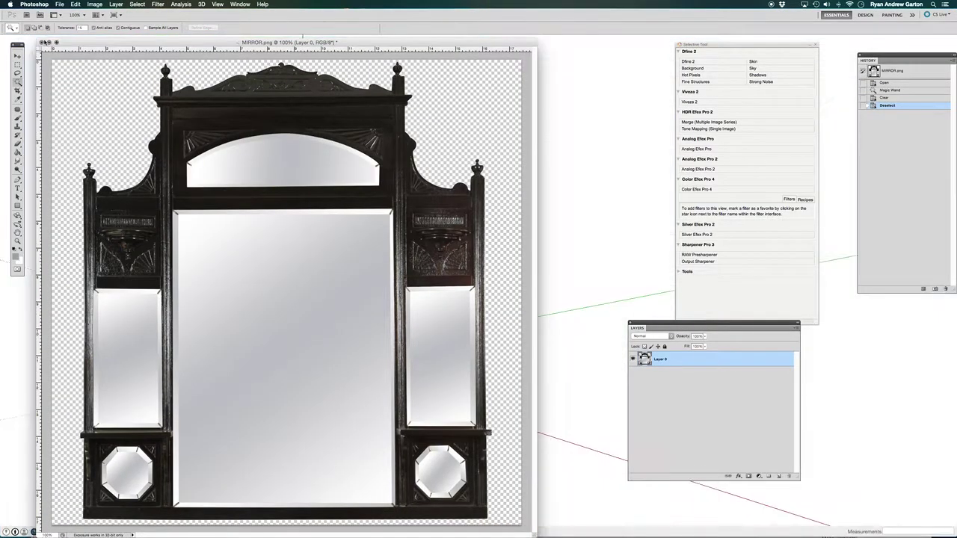
left_click(42, 42)
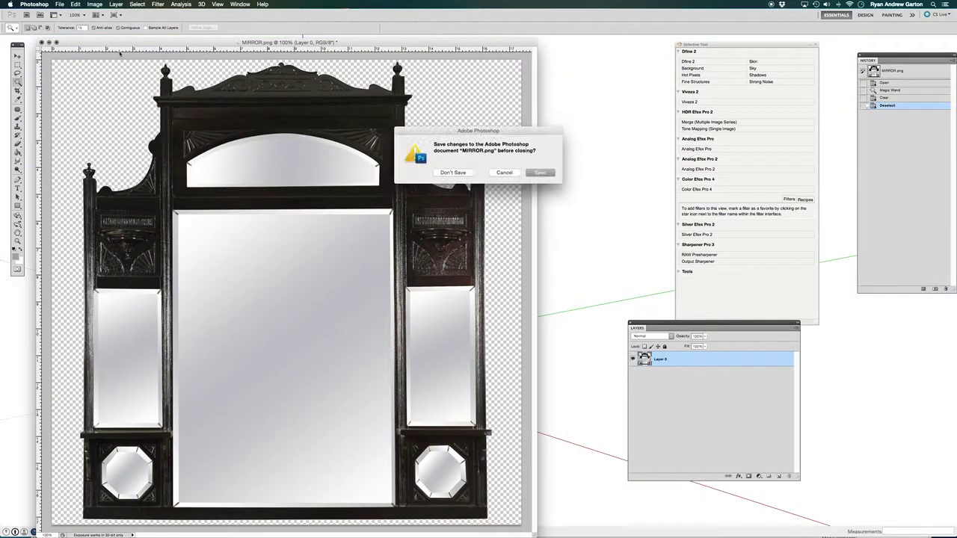
left_click(452, 173)
left_click(337, 288)
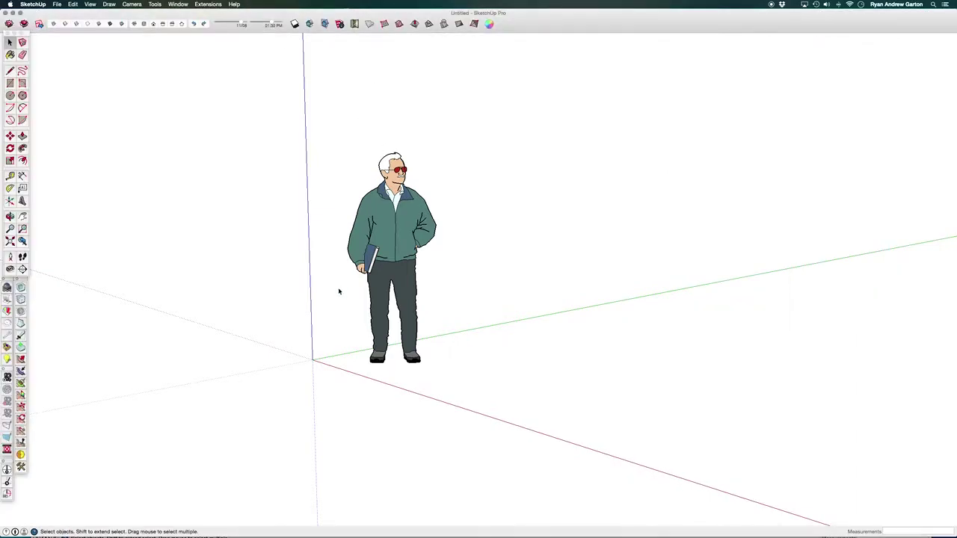
Step: Draw a ground rectangle of about 19' by 17' starting at the origin along the red and green axes
mouse_move(337, 288)
middle_mouse_down()
mouse_move(504, 320)
mouse_move(534, 354)
mouse_move(461, 288)
mouse_move(459, 249)
mouse_move(447, 253)
middle_mouse_up()
key("r")
left_click(362, 378)
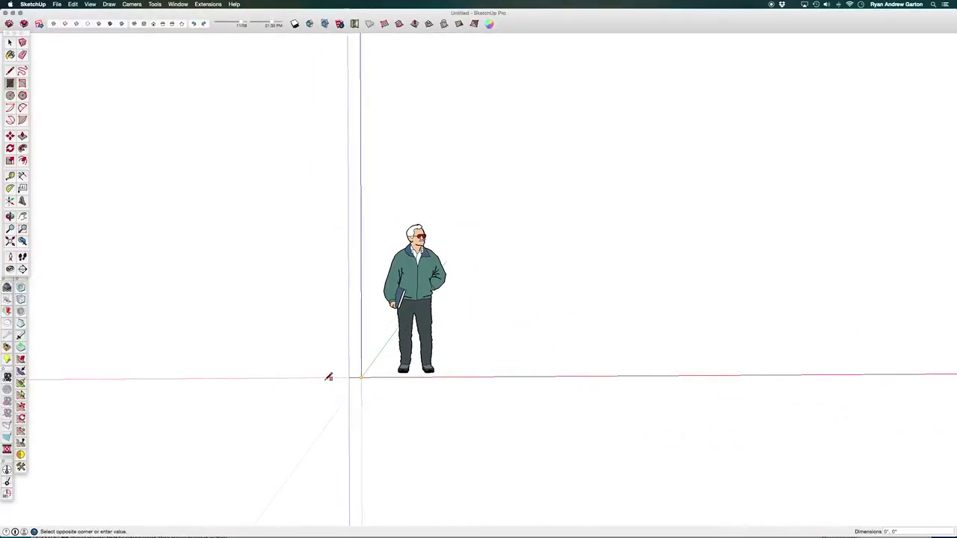
scroll(176, 386, "down", 2)
middle_click_drag(526, 410, 464, 485)
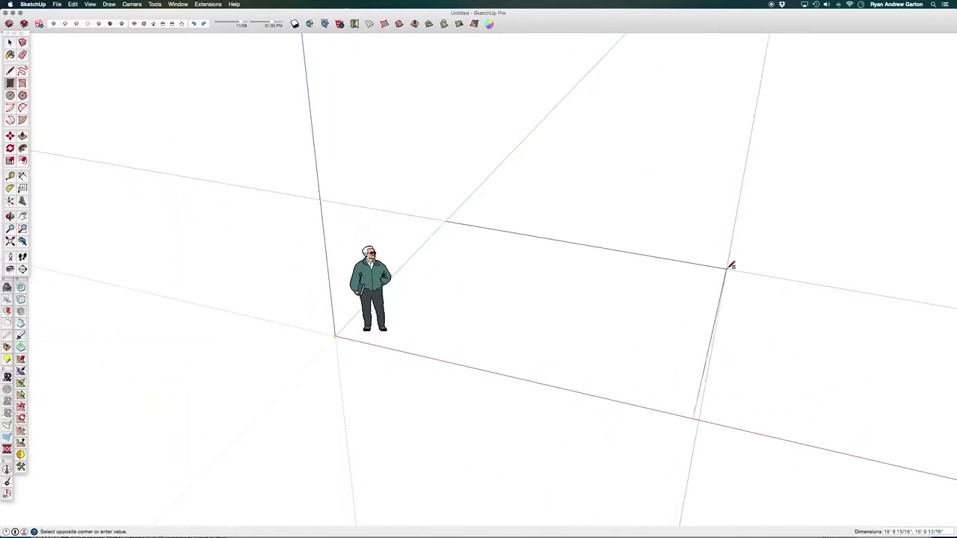
left_click(753, 263)
Step: Push/Pull the ground rectangle downward into a thin slab and clear the selection
middle_click_drag(515, 341, 552, 320)
key("p")
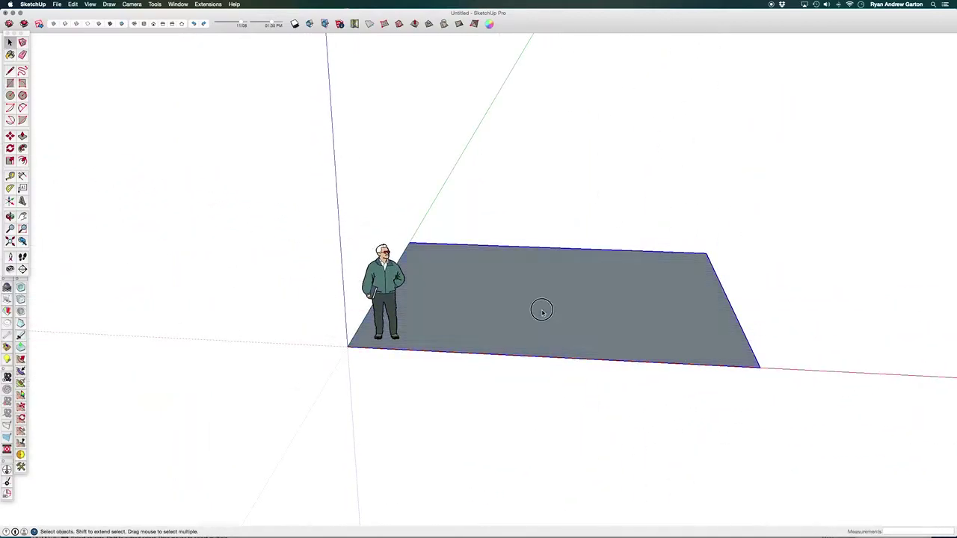
left_click(540, 309)
left_click(538, 311)
key("space")
left_click(459, 228)
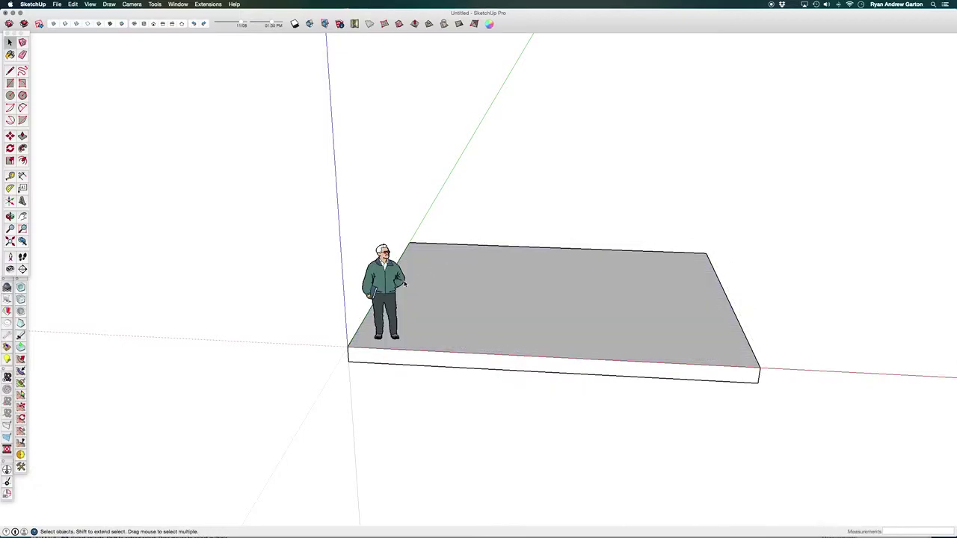
Step: Delete the default scale figure standing on the slab
left_click(390, 278)
key("Delete")
middle_click_drag(406, 299, 419, 240)
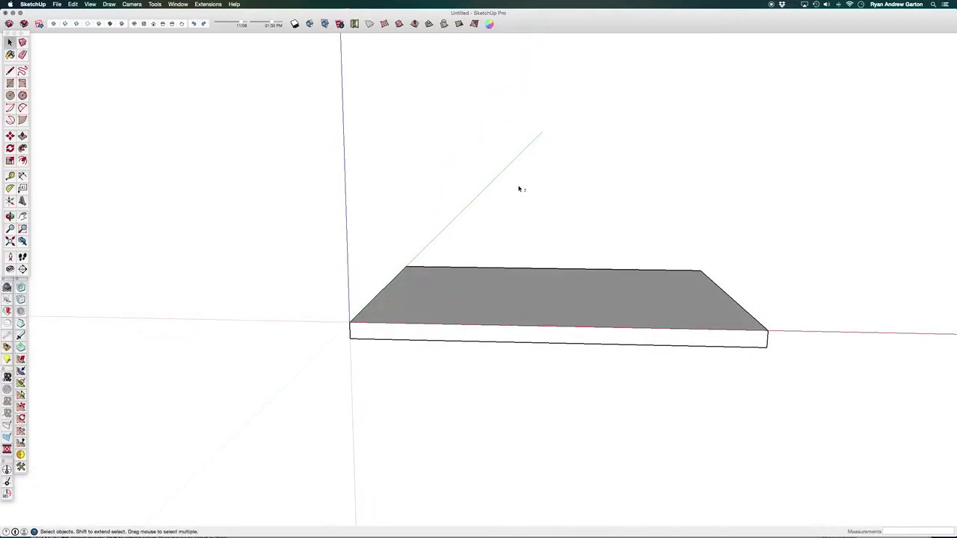
Step: Apply the blue-sky background style from the Podium style collection to the new model
left_click(185, 4)
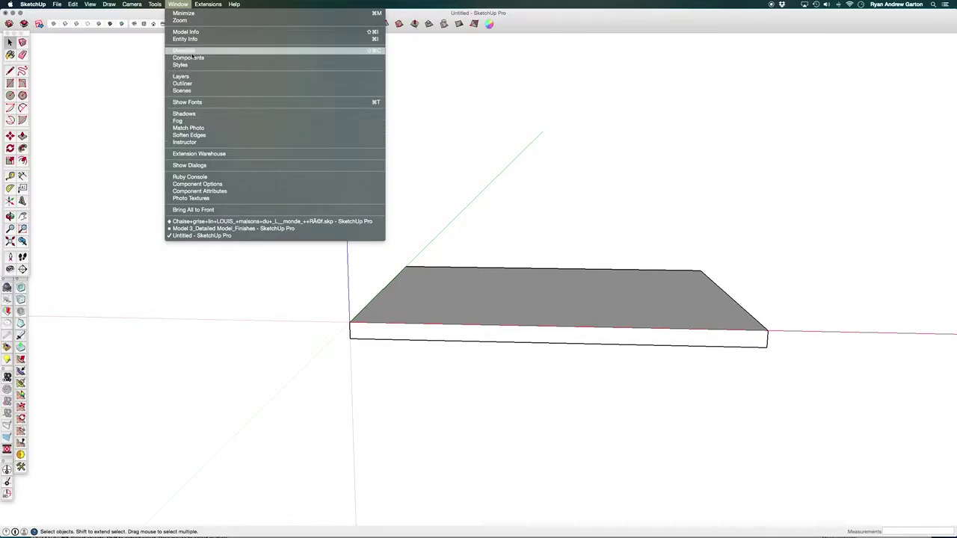
left_click(180, 65)
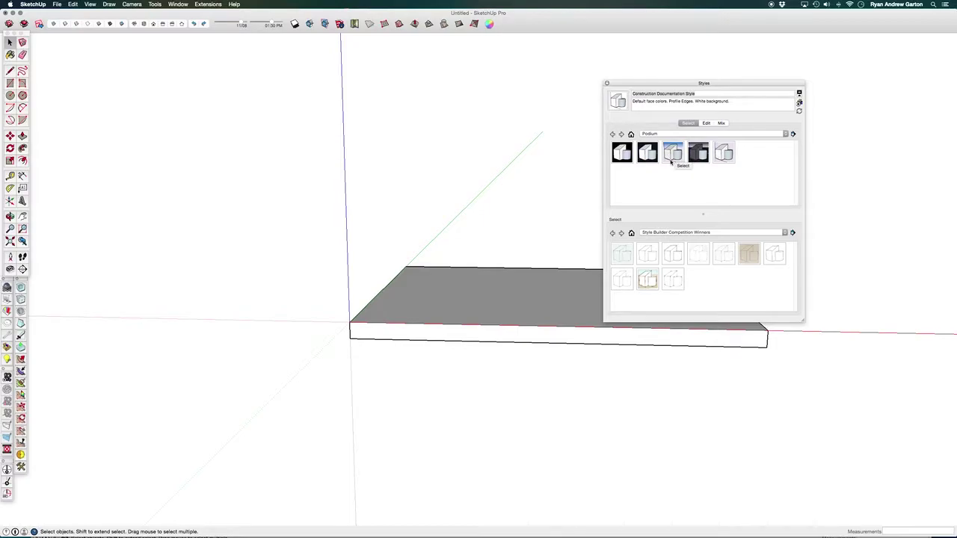
left_click(672, 154)
left_click(606, 83)
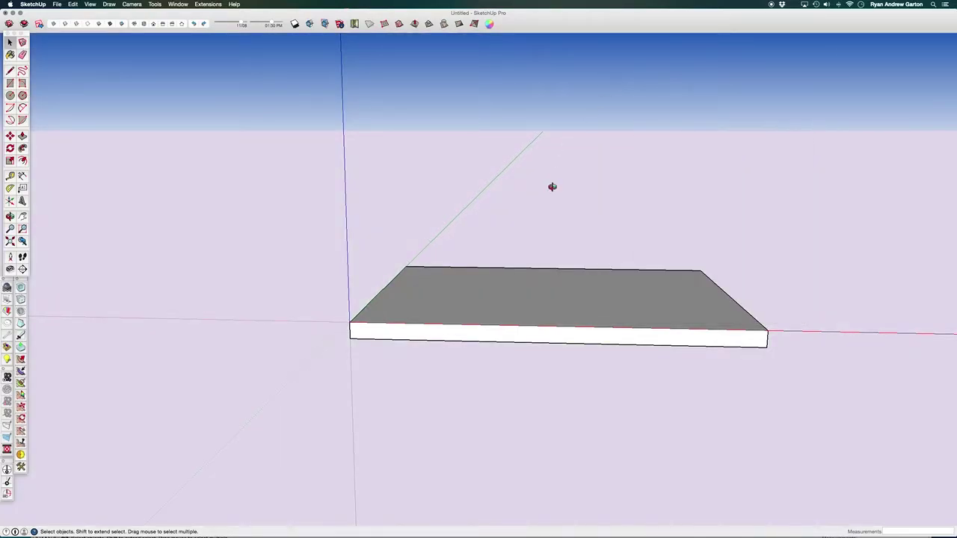
Step: Switch to Photoshop and open the CHANDELIER image from the FURNITURE & FINISHES folder
middle_click_drag(551, 186, 569, 284)
key("h")
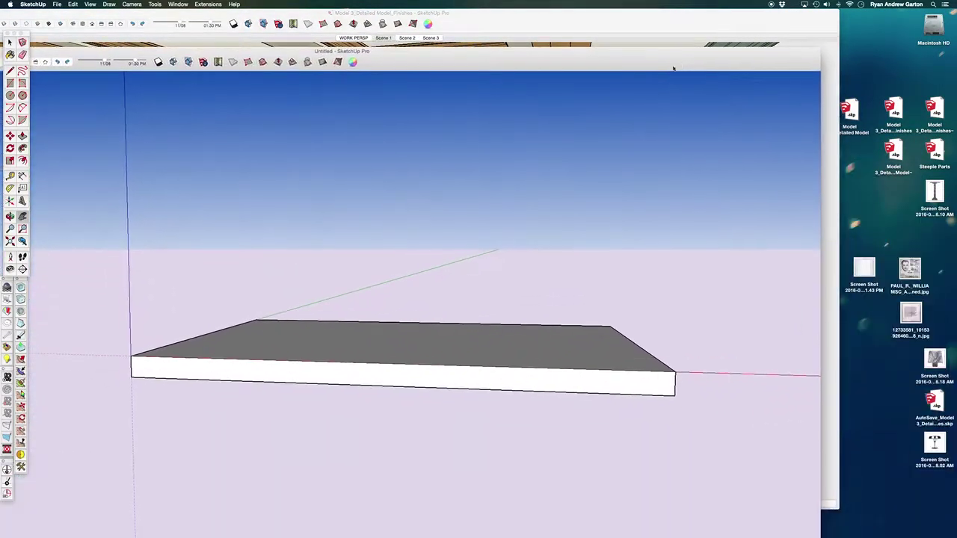
mouse_move(822, 523)
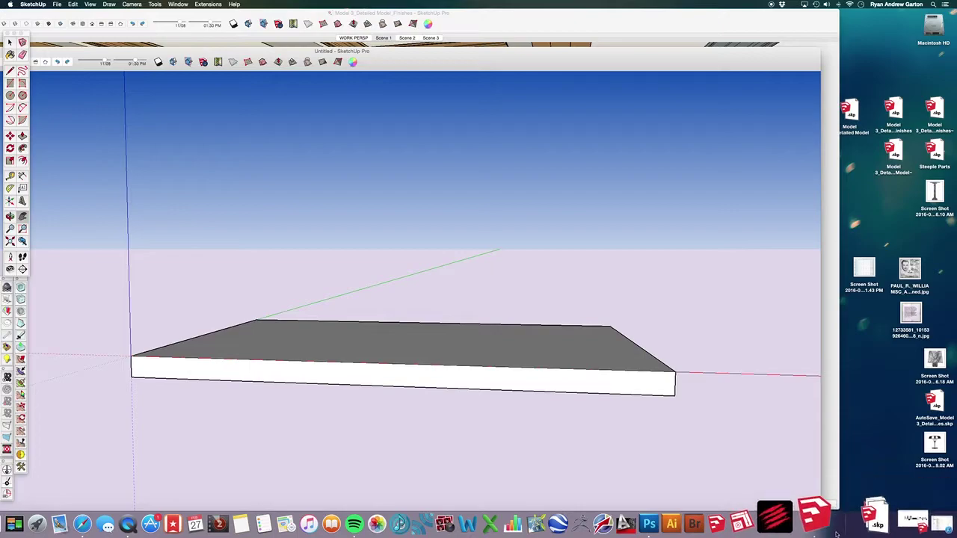
left_click(691, 524)
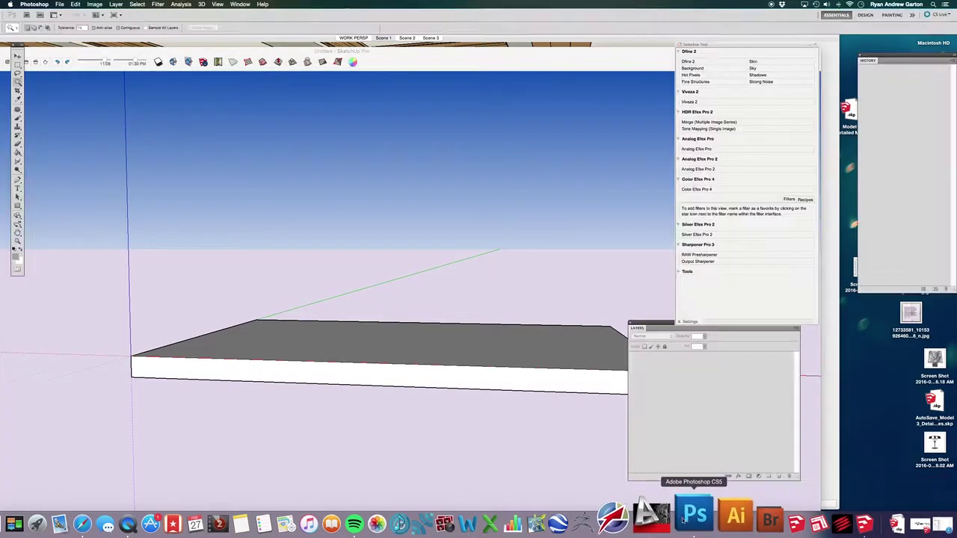
left_click(60, 4)
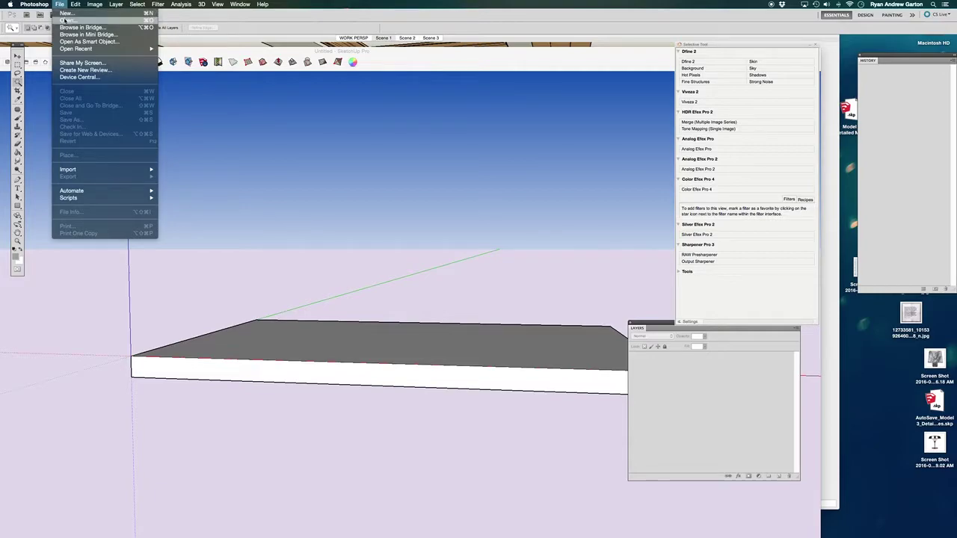
left_click(68, 20)
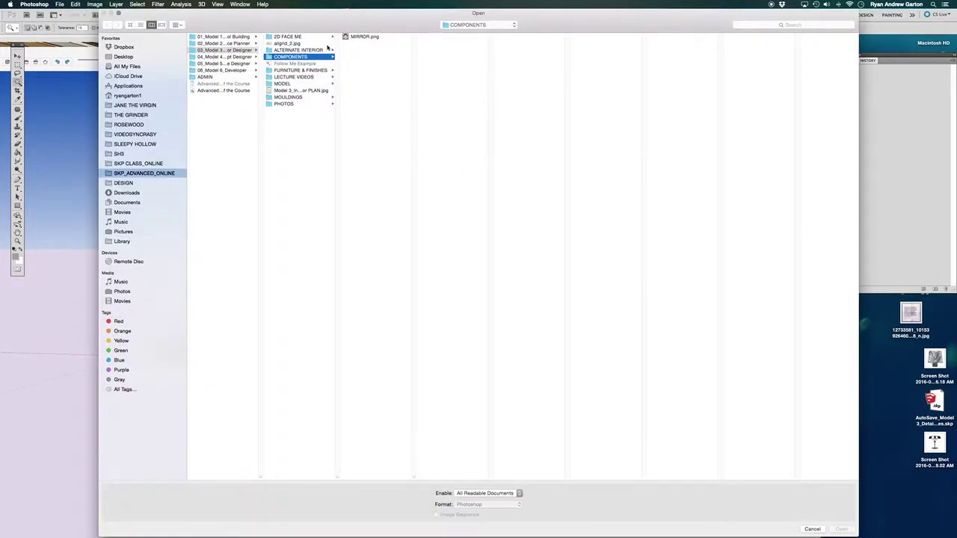
left_click(290, 70)
left_click(348, 51)
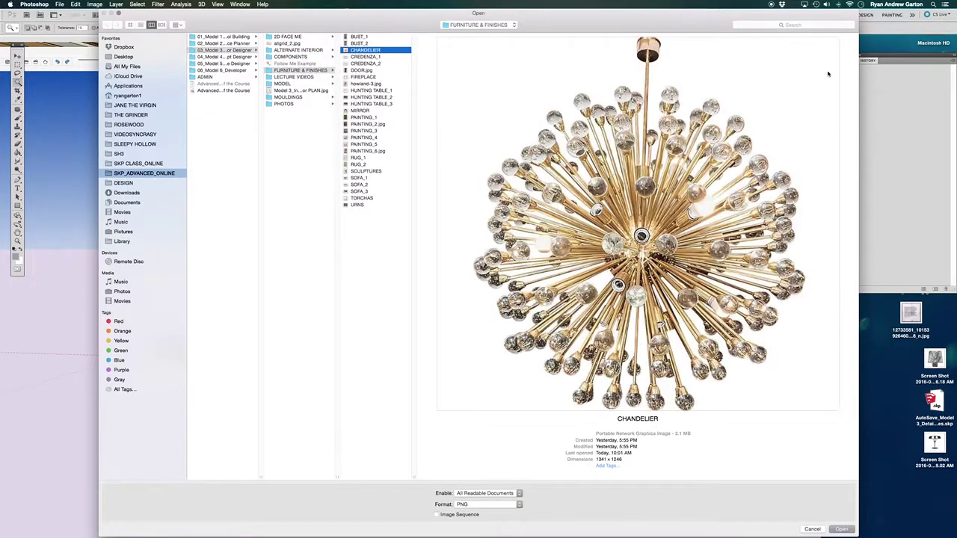
left_click(851, 528)
scroll(467, 165, "down", 2, "alt")
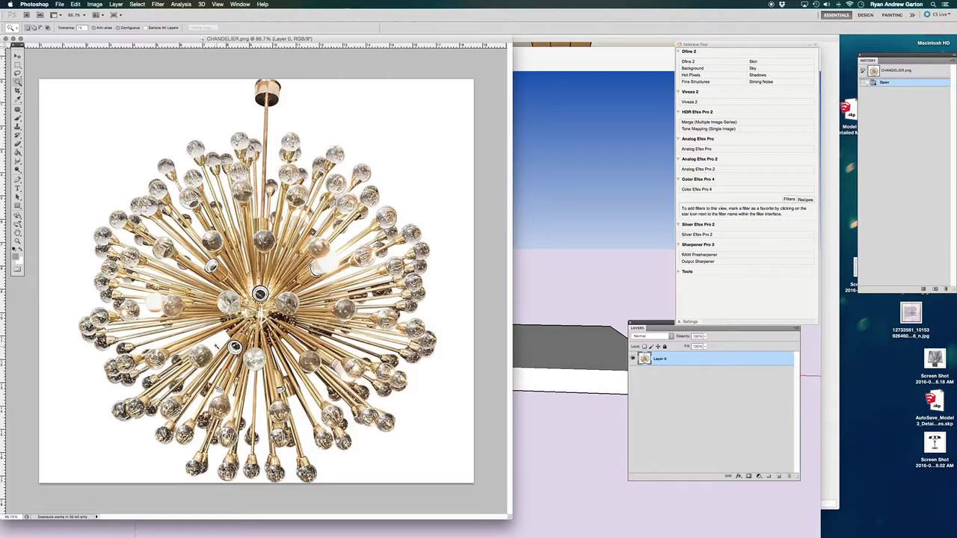
Step: Try to select the chandelier's white background area by area with the Magic Wand, and revert to the opened state
left_click(216, 345)
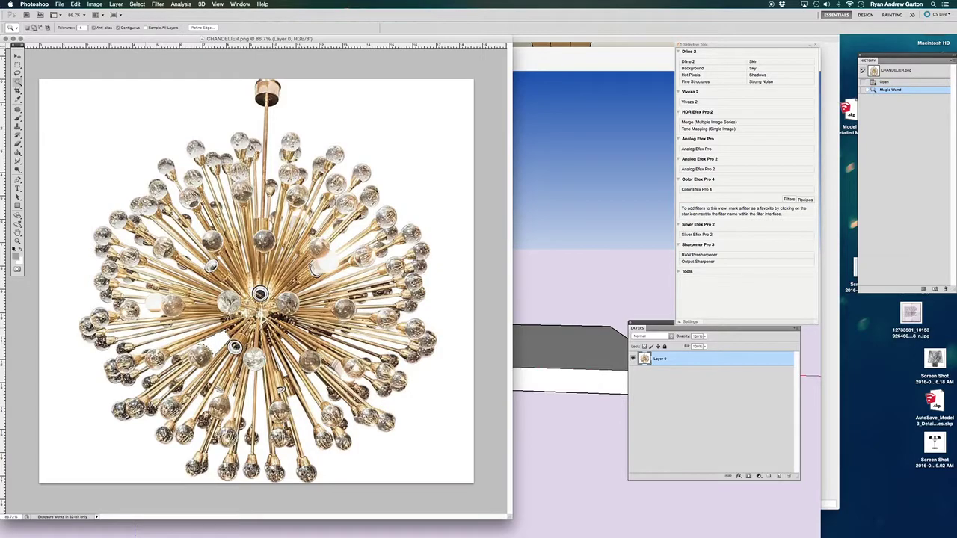
left_click(78, 246, "shift")
left_click(184, 245, "shift")
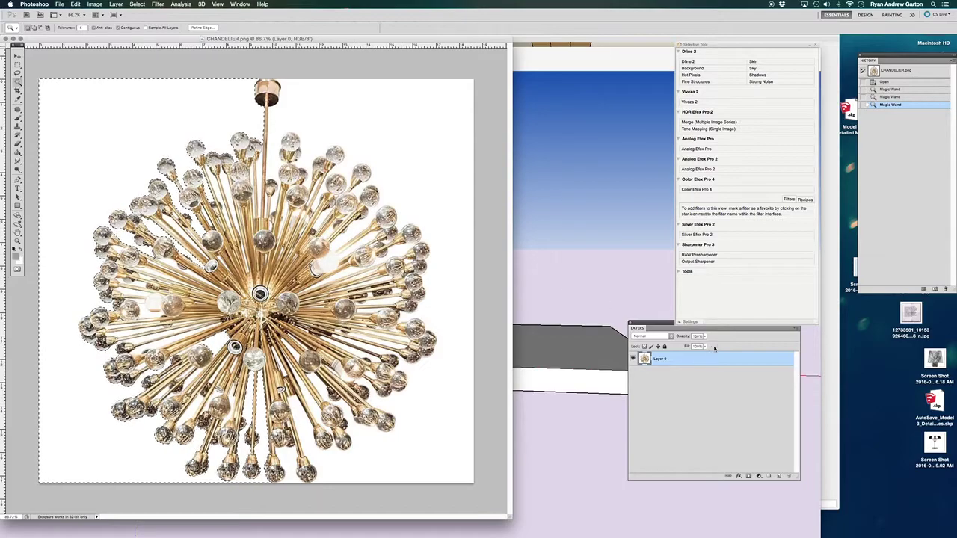
left_click(900, 82)
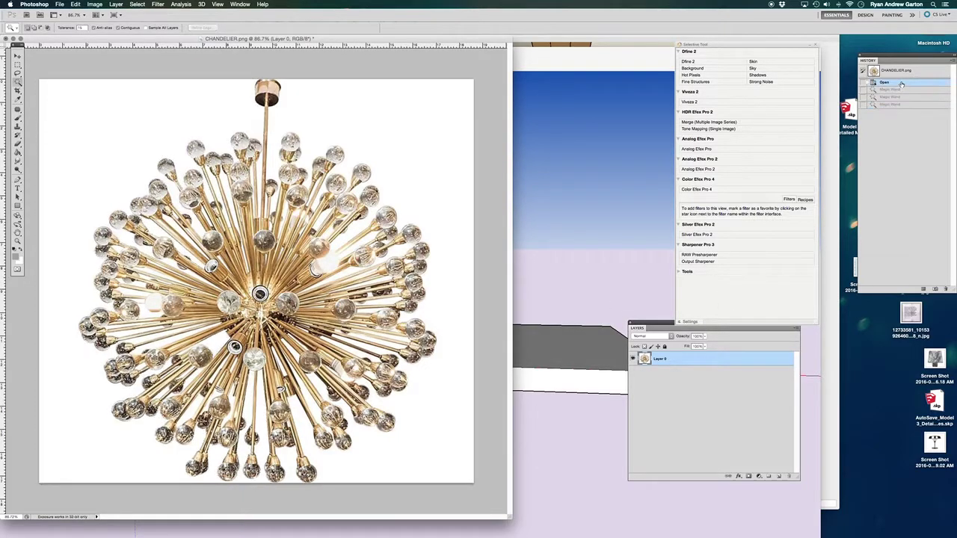
Step: Try a Color Range selection of the white background with a reduced fuzziness, and revert to the opened state
left_click(135, 5)
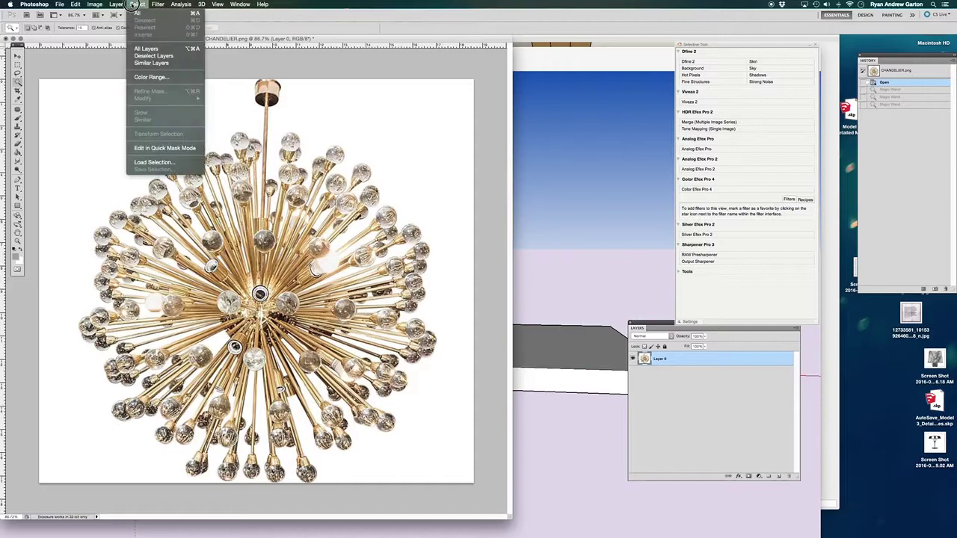
left_click(151, 77)
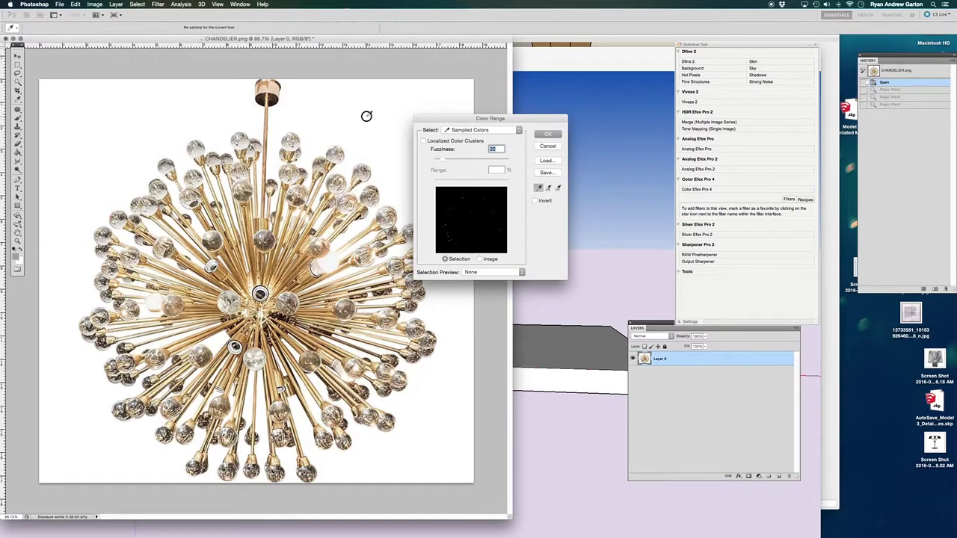
mouse_move(444, 160)
left_mouse_down()
mouse_move(462, 159)
mouse_move(439, 160)
left_mouse_up()
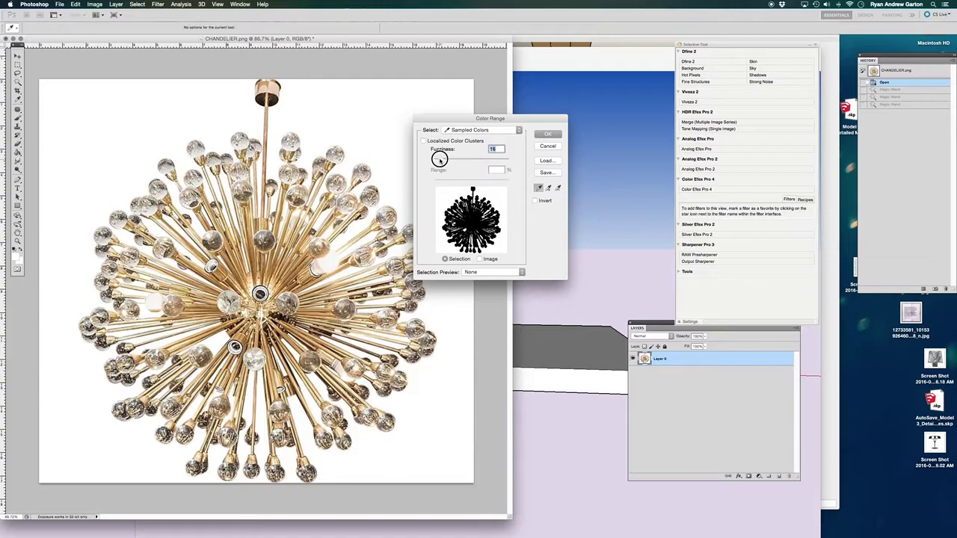
left_click(545, 136)
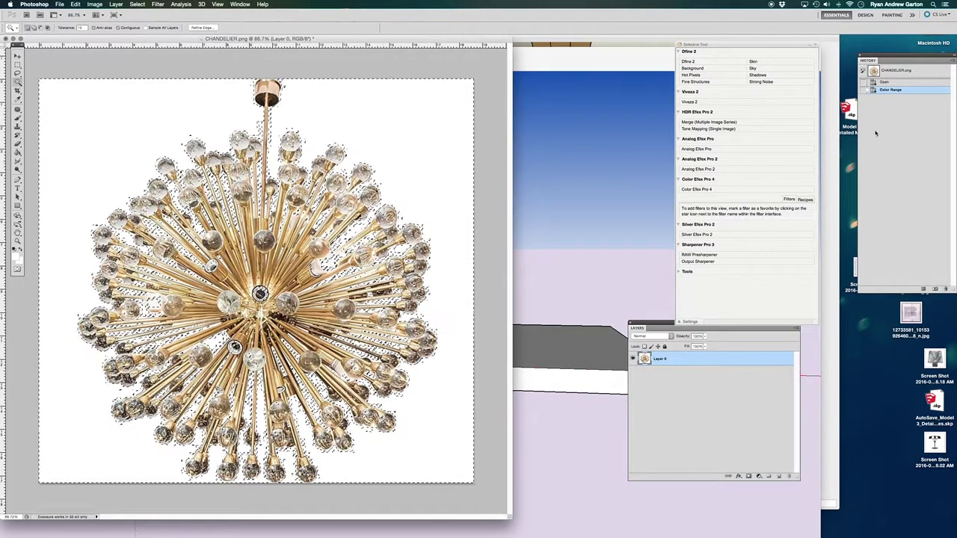
left_click(884, 82)
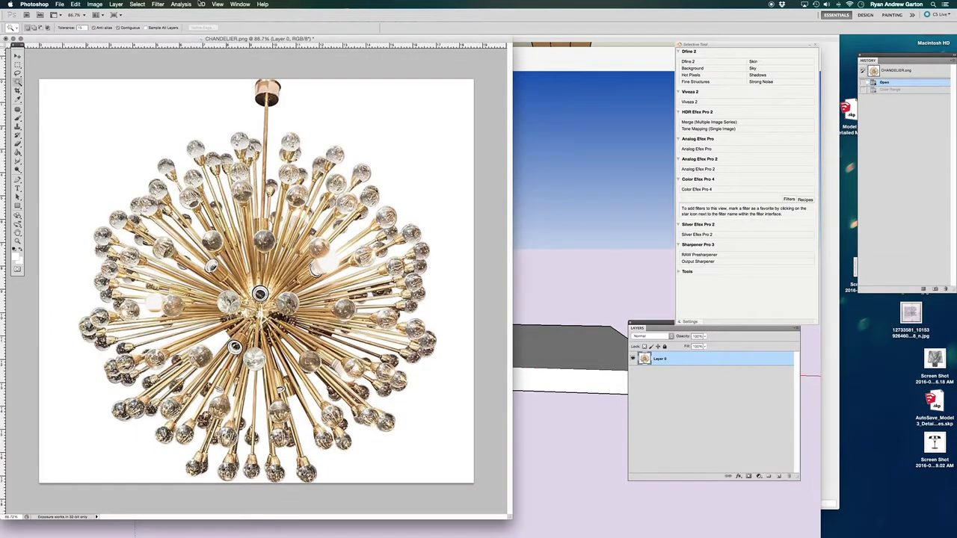
Step: Select the white background around and between the chandelier's rods using Color Range with an increased fuzziness
left_click(138, 4)
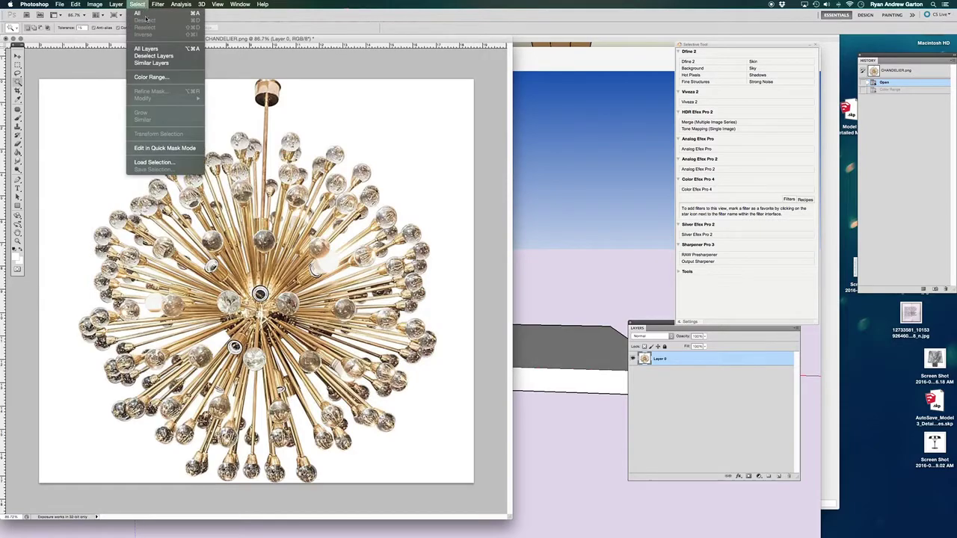
left_click(149, 77)
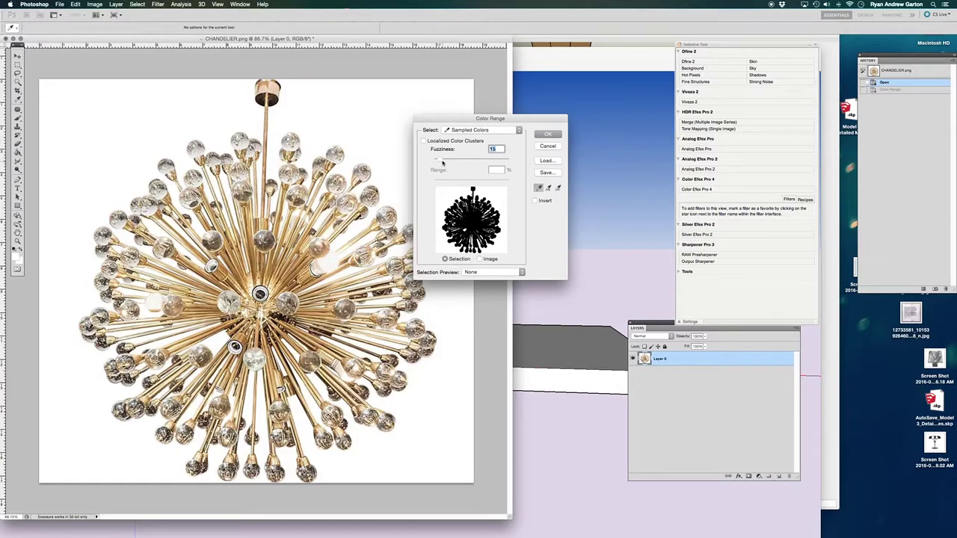
left_click_drag(441, 162, 459, 162)
left_click(544, 135)
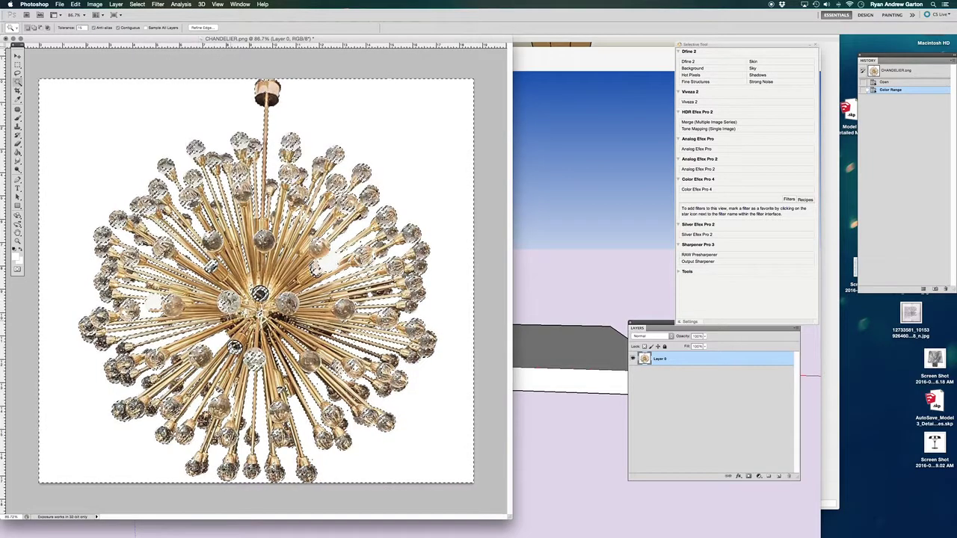
Step: Take the chandelier's centre out of the background selection with the Lasso, comparing the selection with and without this change
key("super+minus")
key("super+plus")
scroll(259, 293, "up", 1, "alt")
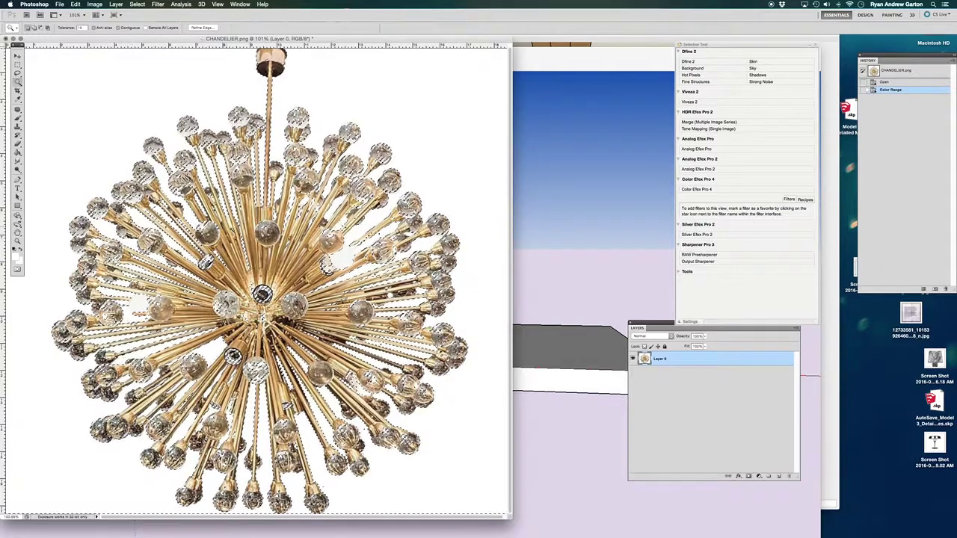
left_click(18, 73)
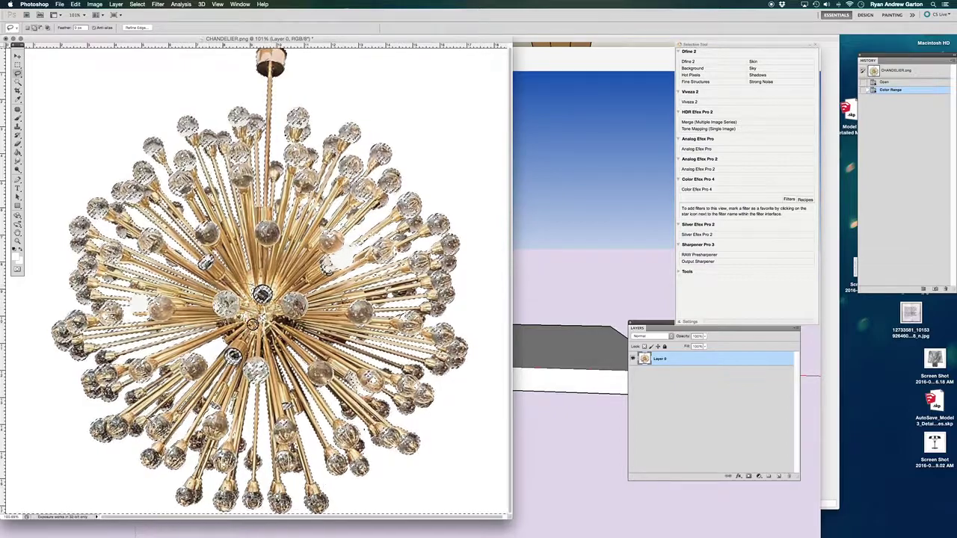
left_click_drag(253, 324, 262, 319, "shift")
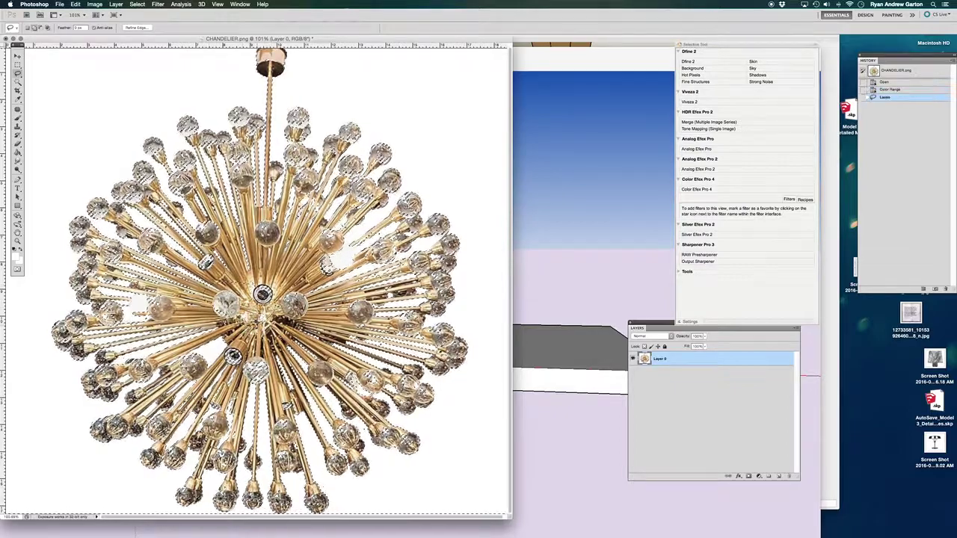
left_click(899, 90)
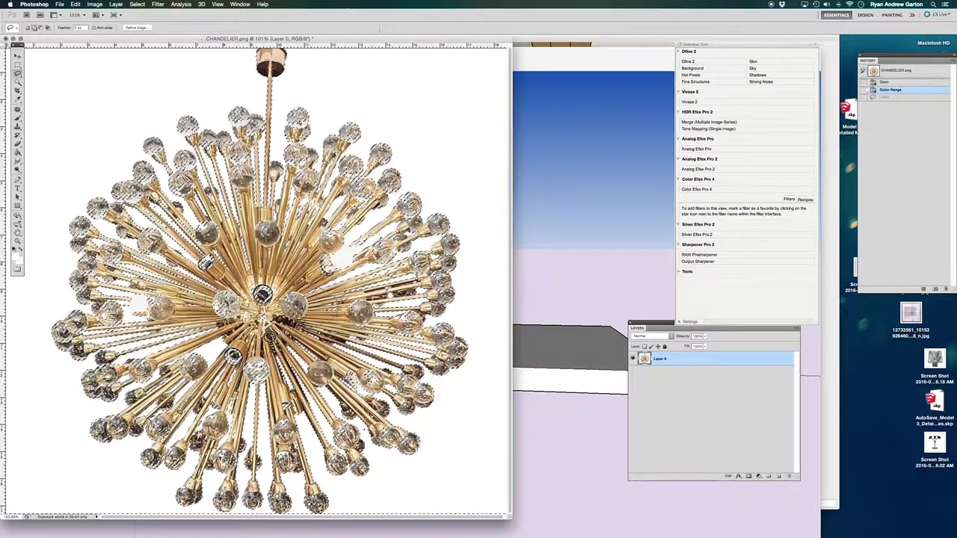
key("super+z")
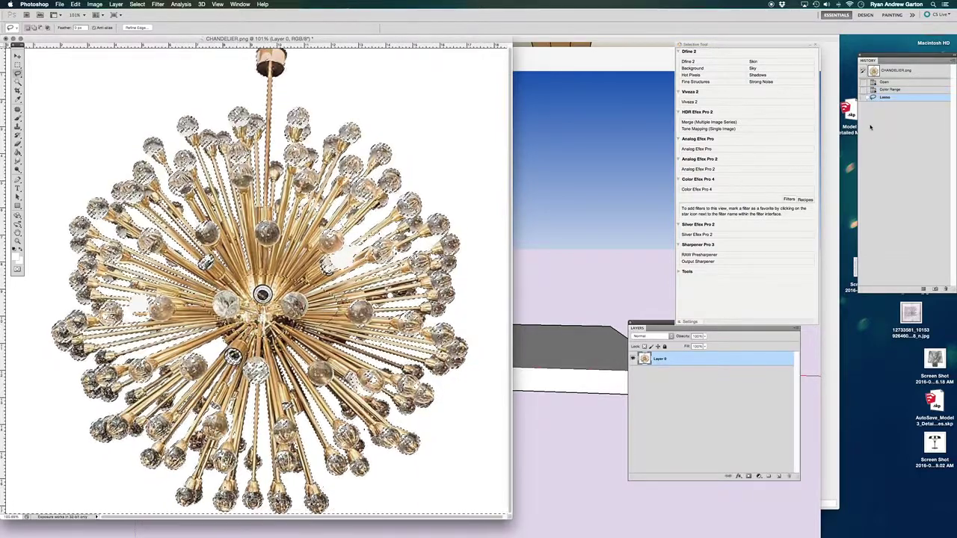
left_click(891, 90)
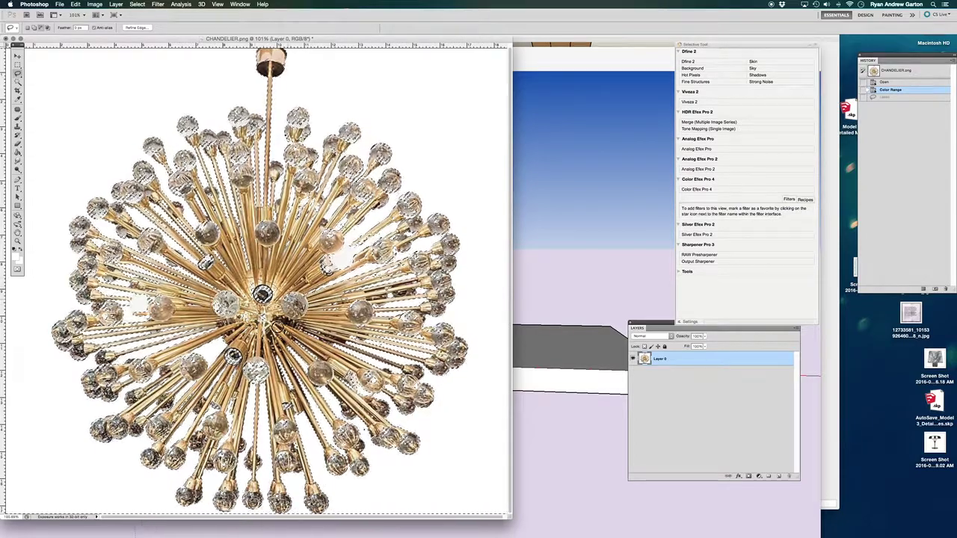
key("super+z")
Step: Subtract the silver socket at the centre's upper left and the glass globe beside the centre from the selection with the Lasso
key("super+minus")
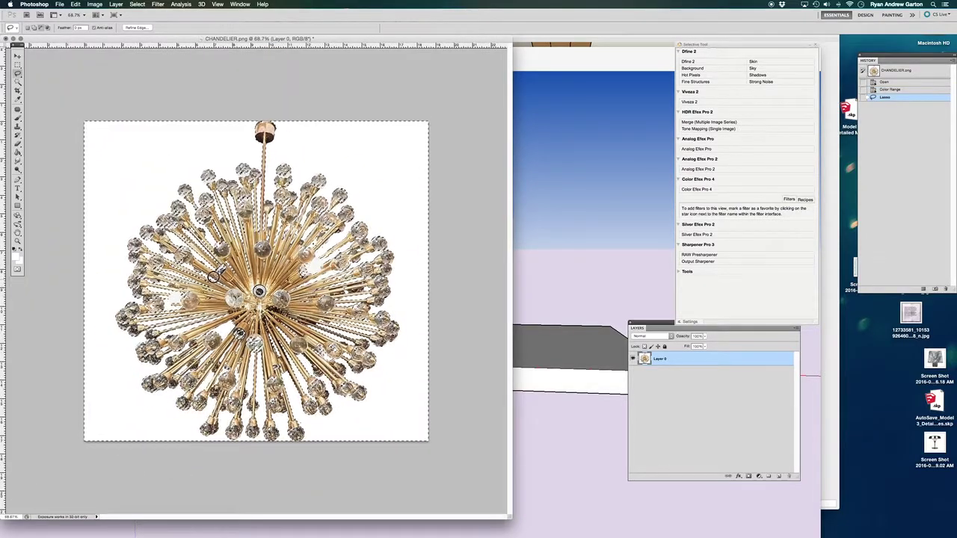
left_click_drag(220, 270, 225, 265, "alt")
scroll(256, 276, "down", 2, "alt")
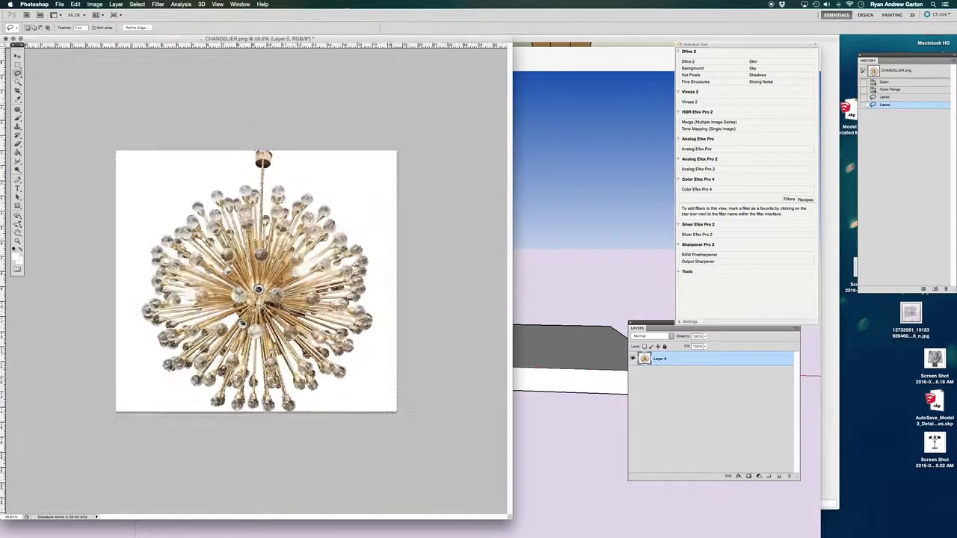
scroll(255, 276, "up", 5, "alt")
left_click_drag(210, 335, 217, 331, "alt")
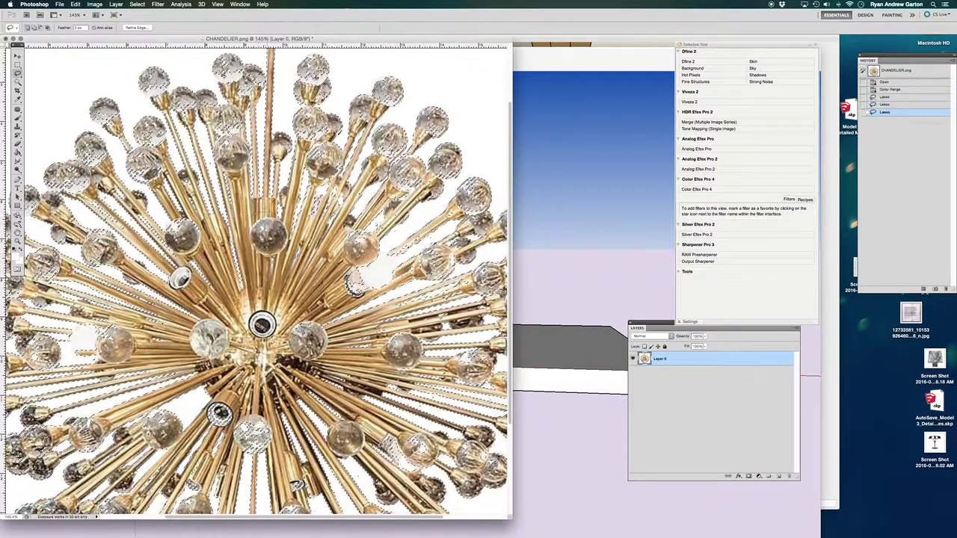
Step: Subtract the two glowing bulbs and a globe on the chandelier's lower right from the background selection with the Lasso
scroll(255, 281, "down", 1, "alt")
scroll(339, 251, "down", 2, "alt")
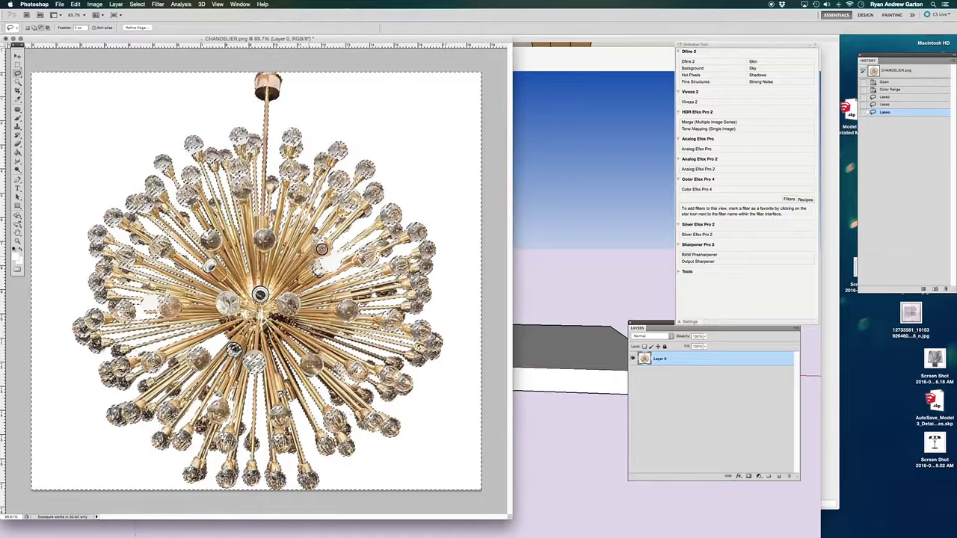
mouse_move(340, 250)
left_mouse_down("alt")
mouse_move(337, 266)
mouse_move(320, 271)
mouse_move(334, 247)
mouse_move(320, 238)
left_mouse_up("alt")
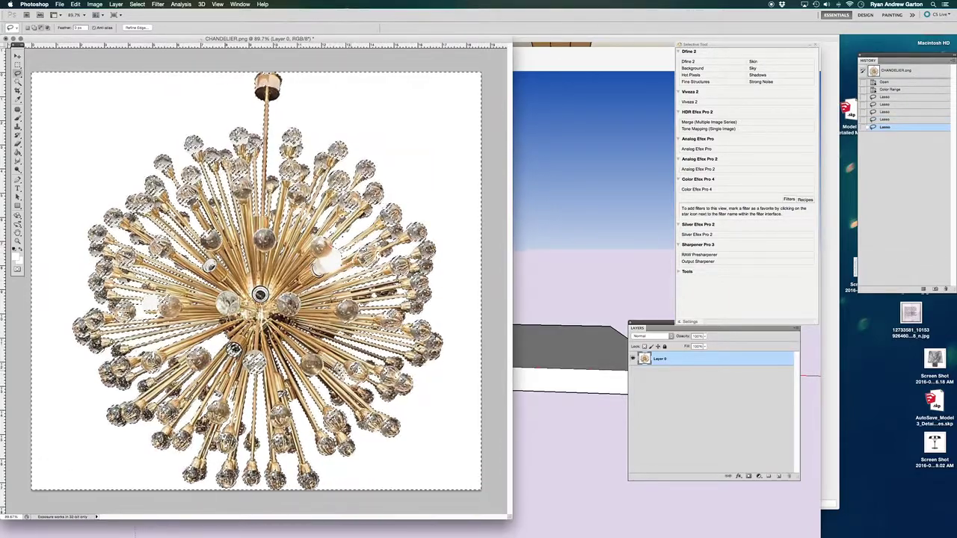
mouse_move(351, 371)
left_mouse_down("alt")
mouse_move(362, 362)
mouse_move(364, 378)
mouse_move(351, 371)
left_mouse_up("alt")
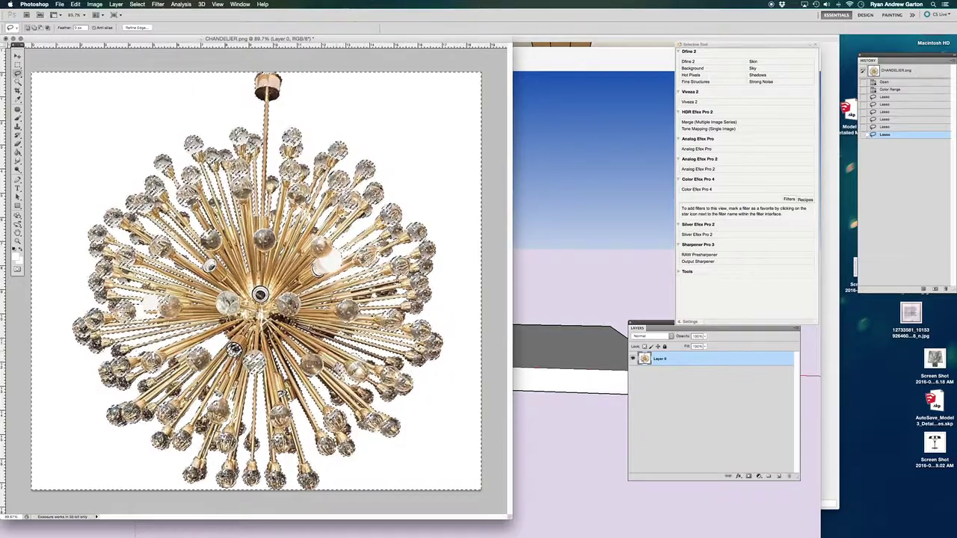
scroll(134, 317, "down", 1, "alt")
scroll(134, 317, "up", 5, "alt")
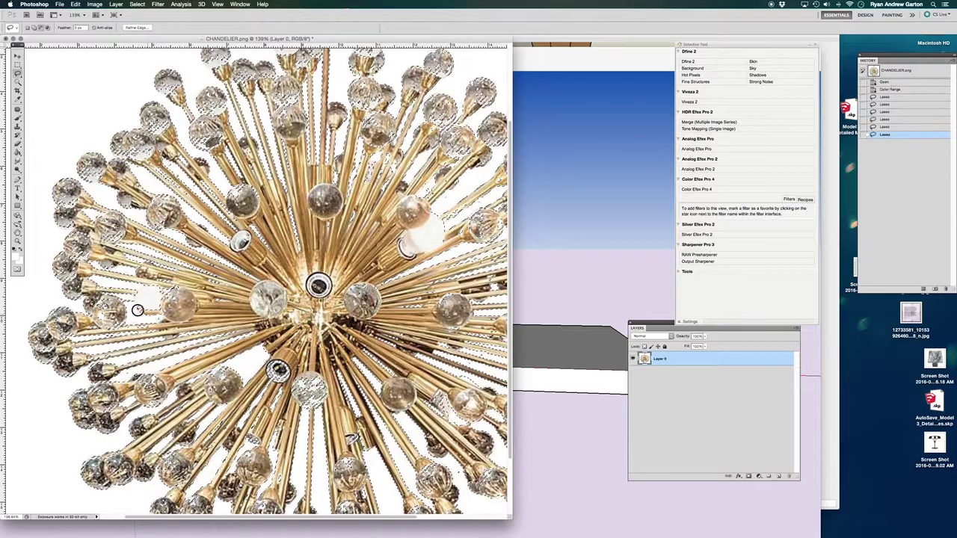
mouse_move(157, 284)
left_mouse_down("alt")
mouse_move(135, 295)
mouse_move(152, 320)
mouse_move(159, 285)
left_mouse_up("alt")
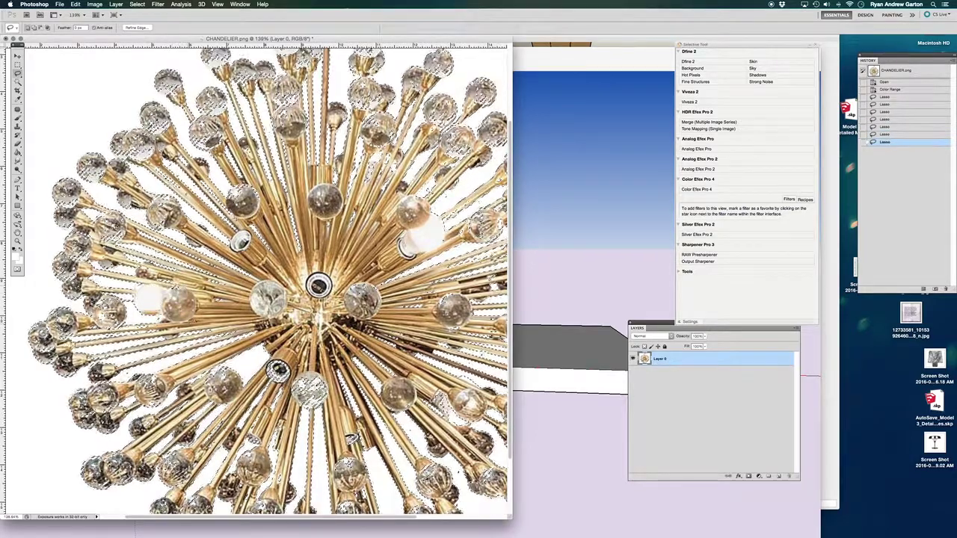
Step: Delete the selected white background to make it transparent, and clear the selection
scroll(157, 287, "down", 6, "alt")
scroll(256, 281, "down", 3, "alt")
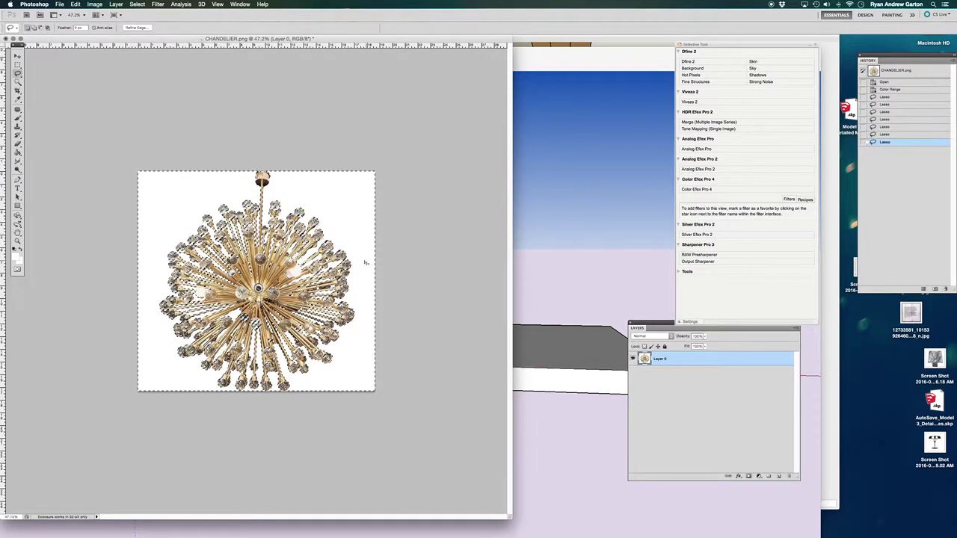
key("Delete")
scroll(294, 135, "up", 2, "alt")
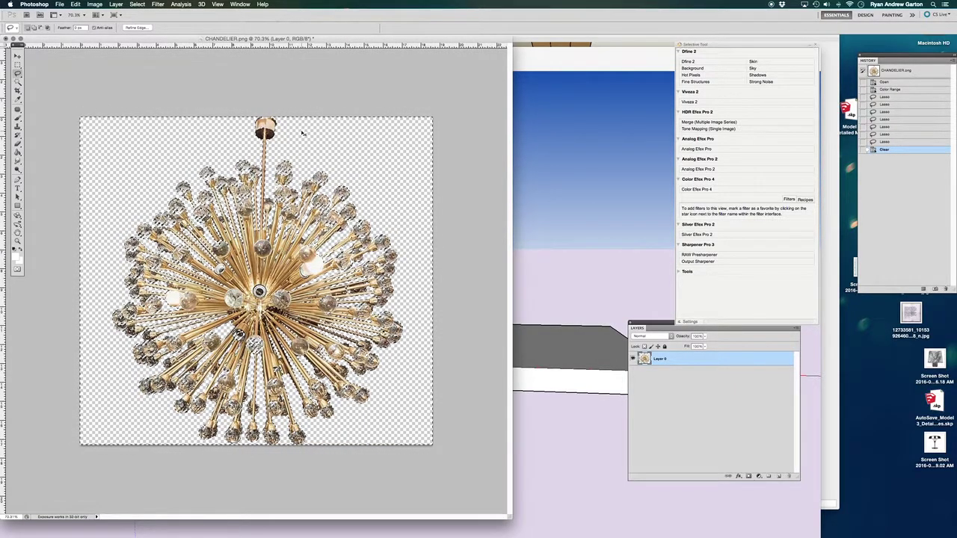
key("super+d")
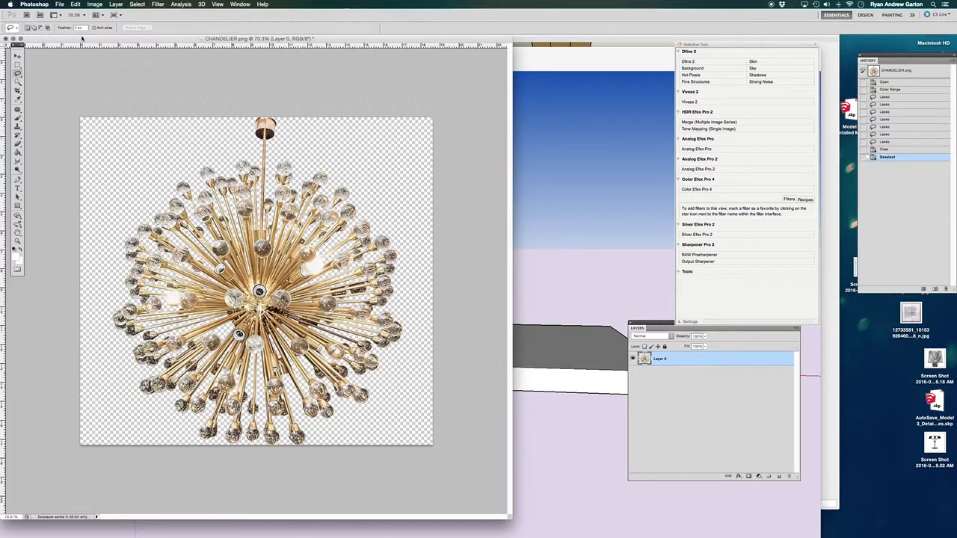
Step: Save the cut-out as a PNG copy named CHANDELIER.png in the COMPONENTS folder
left_click(59, 4)
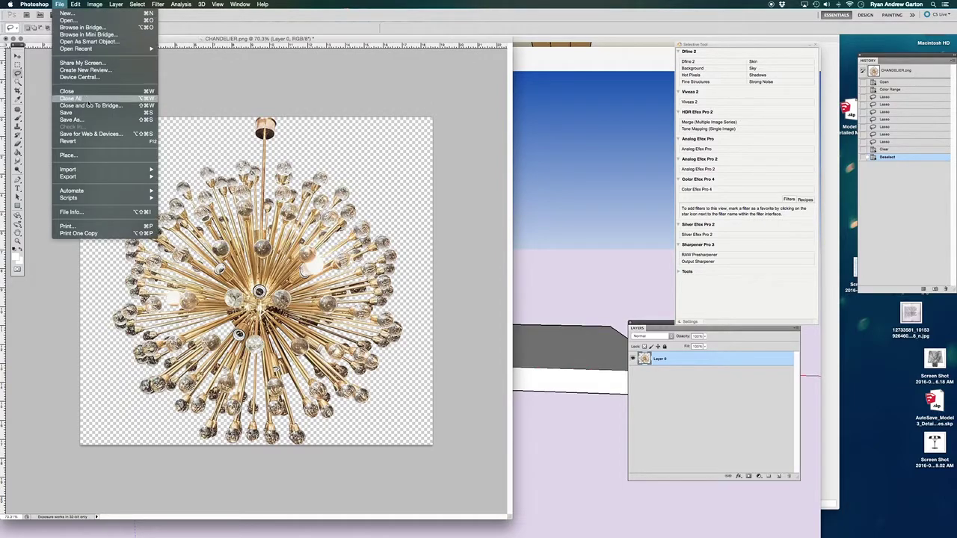
left_click(74, 119)
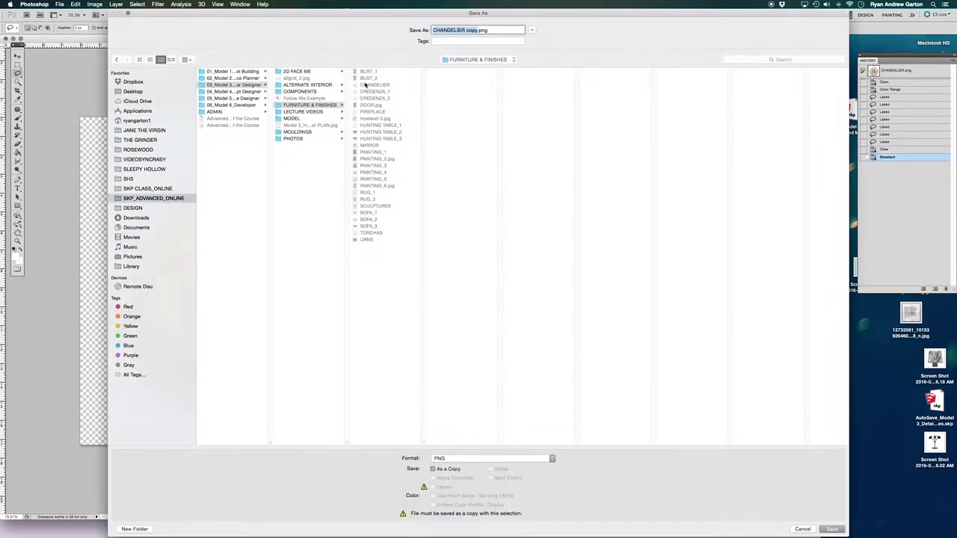
left_click(307, 92)
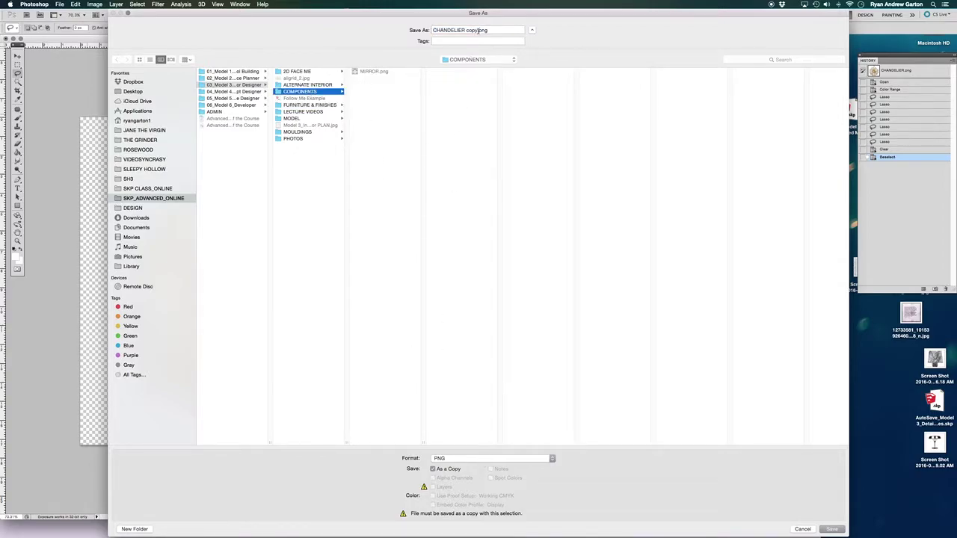
left_click_drag(478, 29, 465, 30)
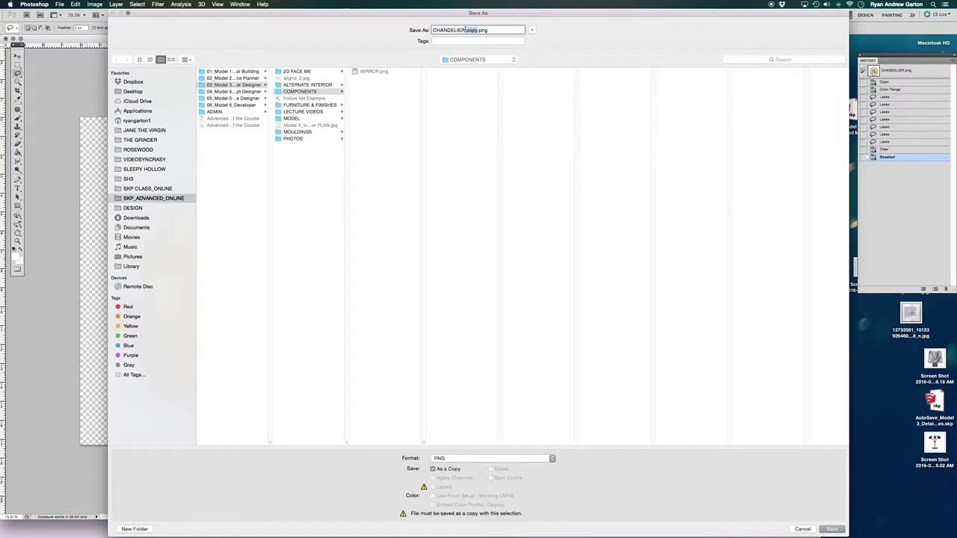
left_click(406, 117)
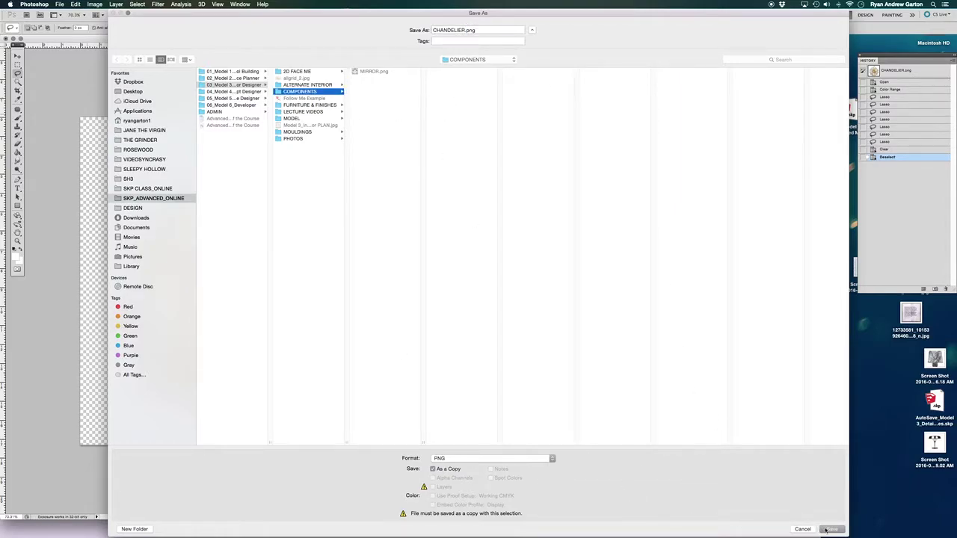
left_click(829, 529)
left_click(290, 119)
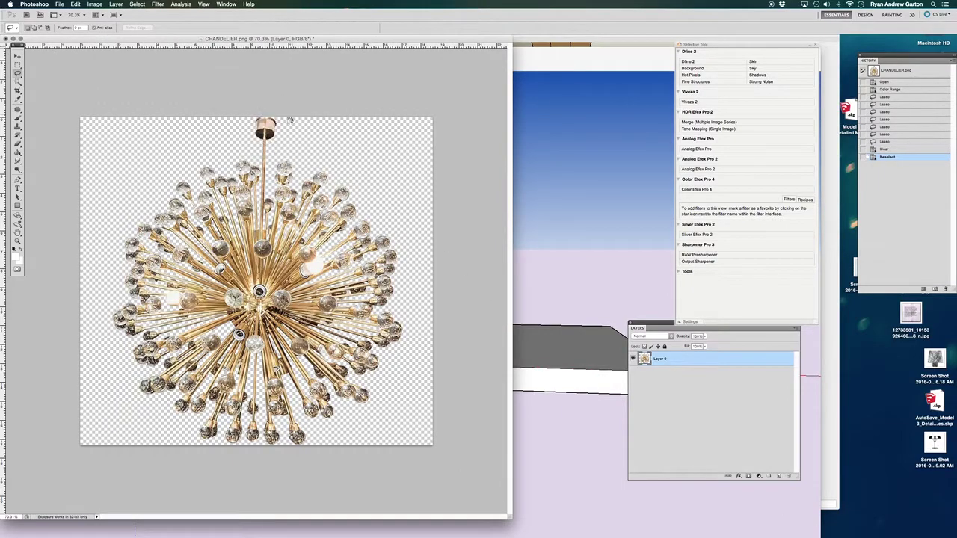
Step: Switch to SketchUp, import CHANDELIER.png as an image and place it on the slab's front face
left_click(567, 142)
double_click(389, 67)
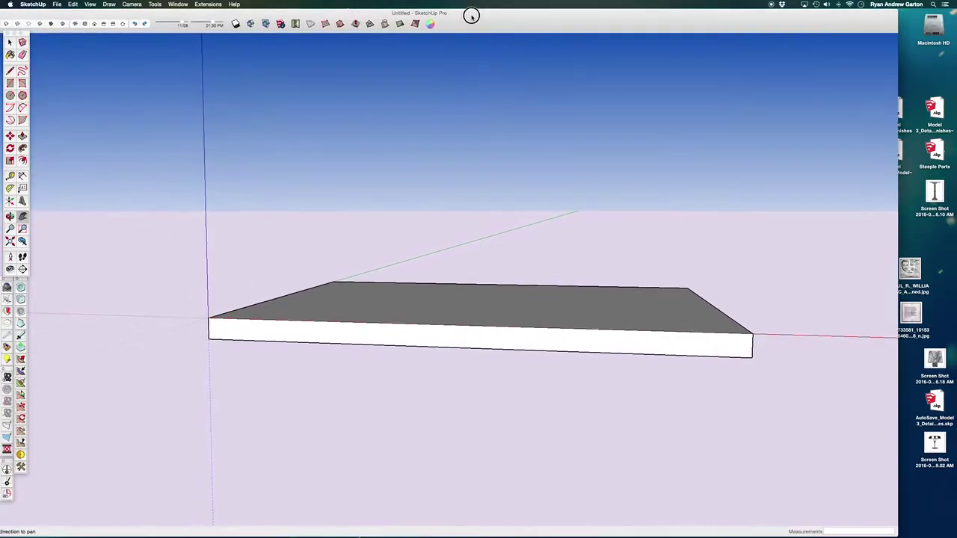
middle_click_drag(273, 250, 338, 259)
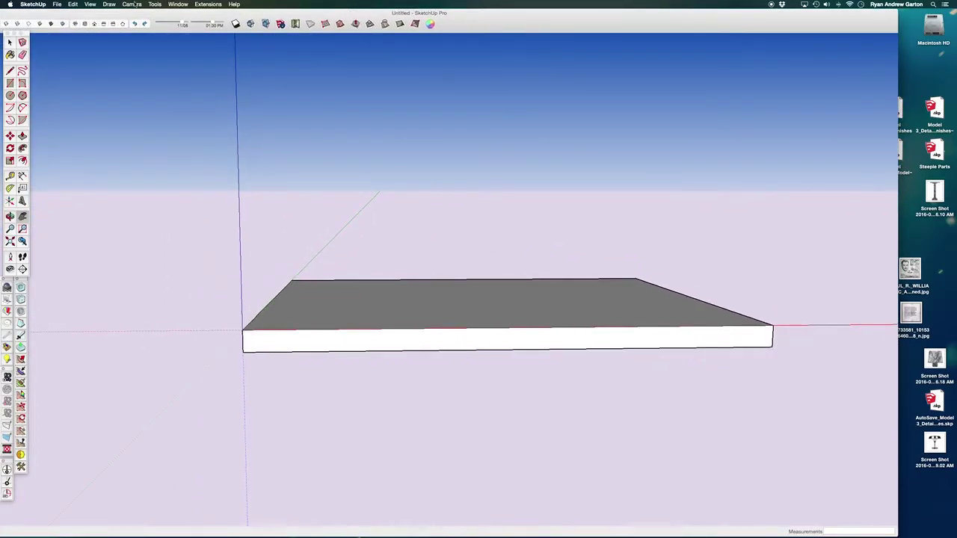
left_click(59, 3)
left_click(95, 130)
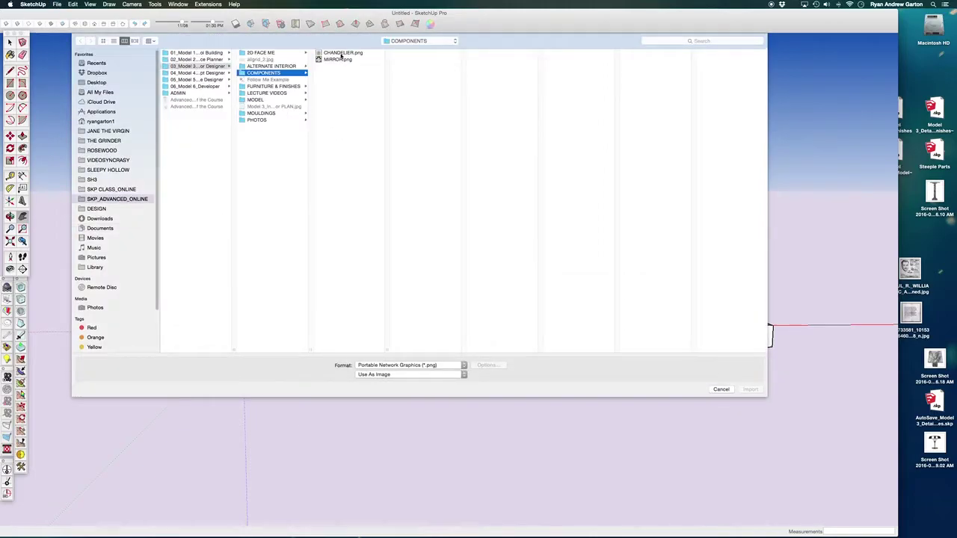
left_click(340, 53)
left_click(750, 390)
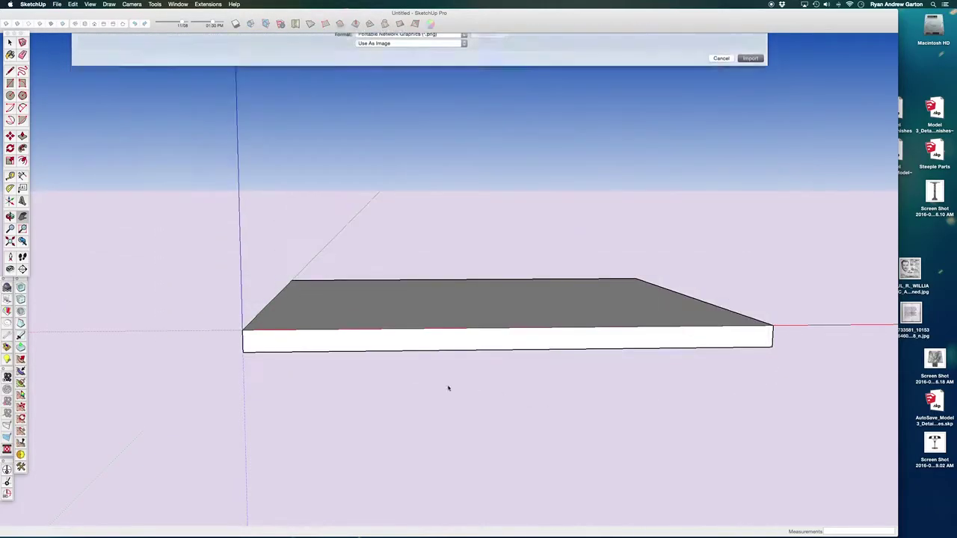
scroll(284, 350, "up", 4)
left_click(265, 347)
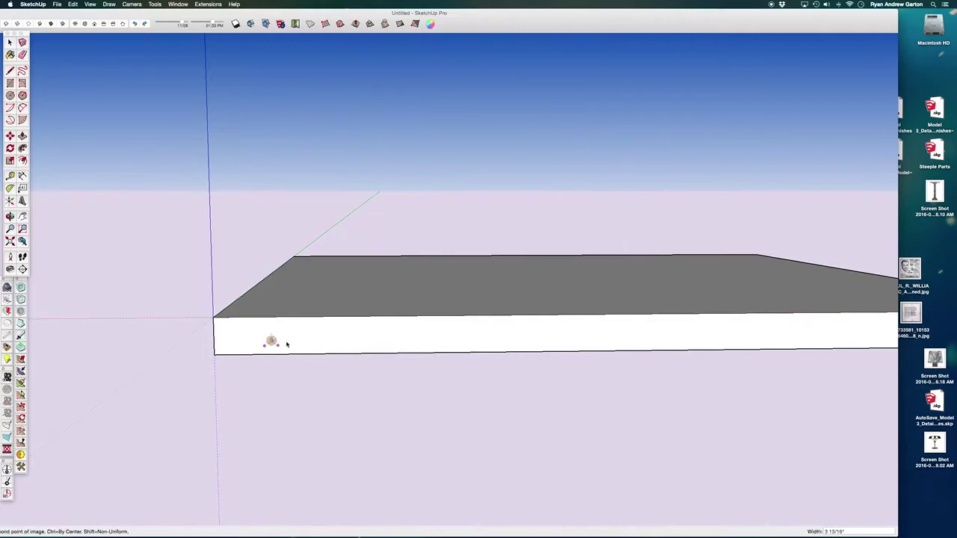
left_click(387, 339)
Step: Explode the imported chandelier image into a textured face
mouse_move(378, 333)
middle_mouse_down()
mouse_move(406, 287)
mouse_move(358, 267)
mouse_move(366, 354)
mouse_move(383, 307)
mouse_move(316, 239)
mouse_move(326, 293)
middle_mouse_up()
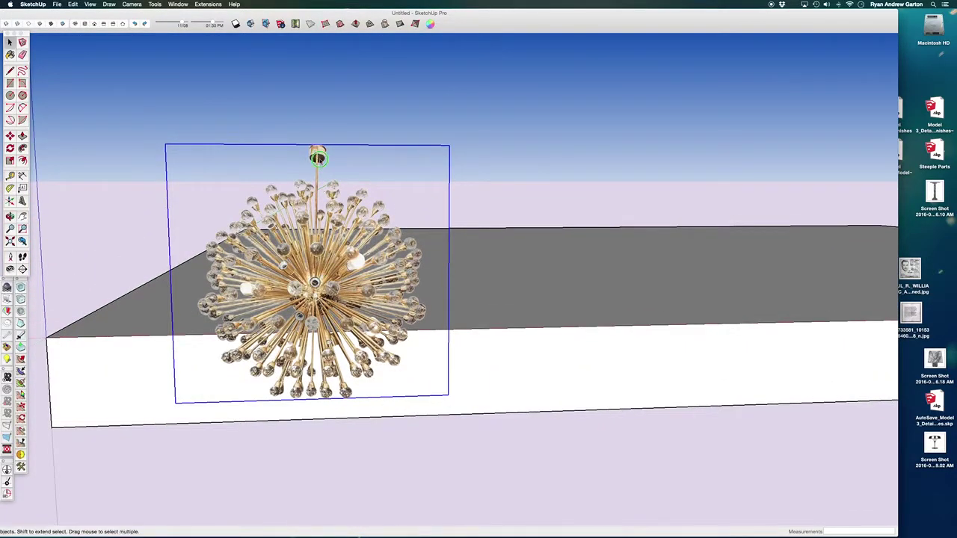
right_click(318, 157)
left_click(350, 202)
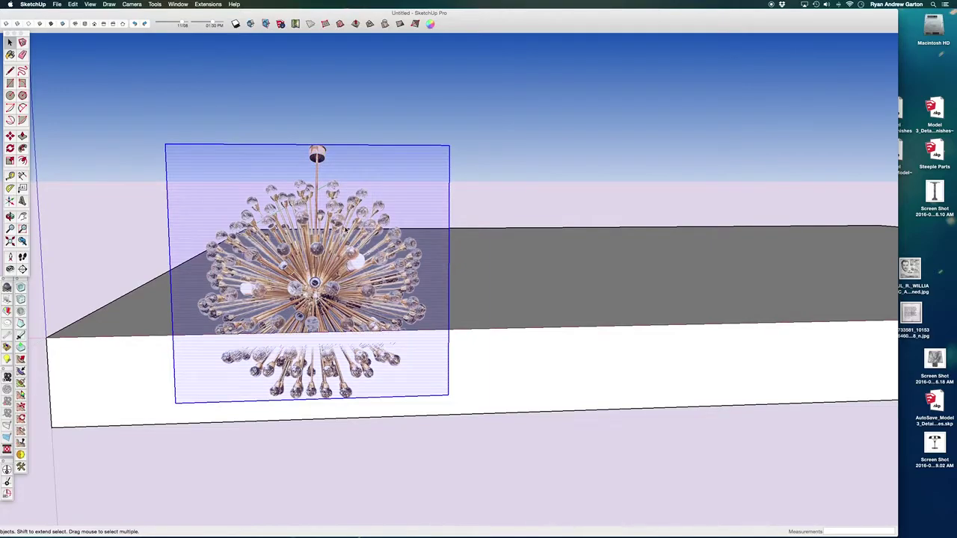
Step: Make the chandelier face a component that always faces the camera, with its axes origin at the top centre of the ceiling mount
middle_click_drag(344, 228, 347, 247)
right_click(343, 232)
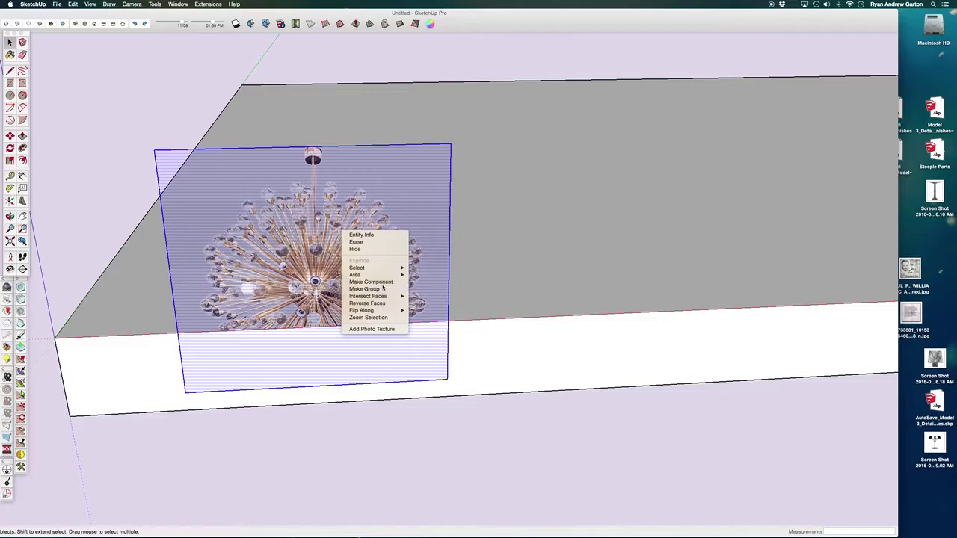
left_click(381, 282)
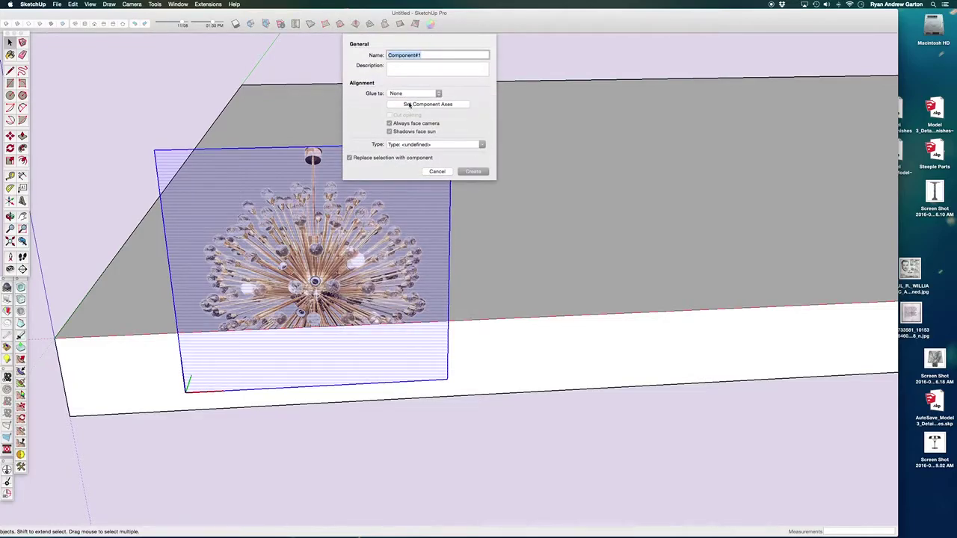
left_click(409, 105)
scroll(336, 212, "up", 2)
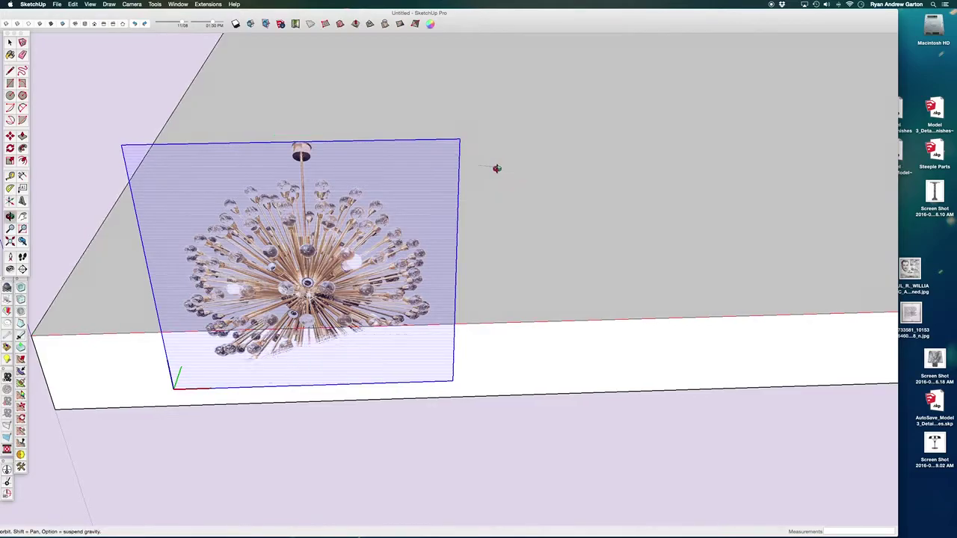
middle_click_drag(496, 167, 355, 124)
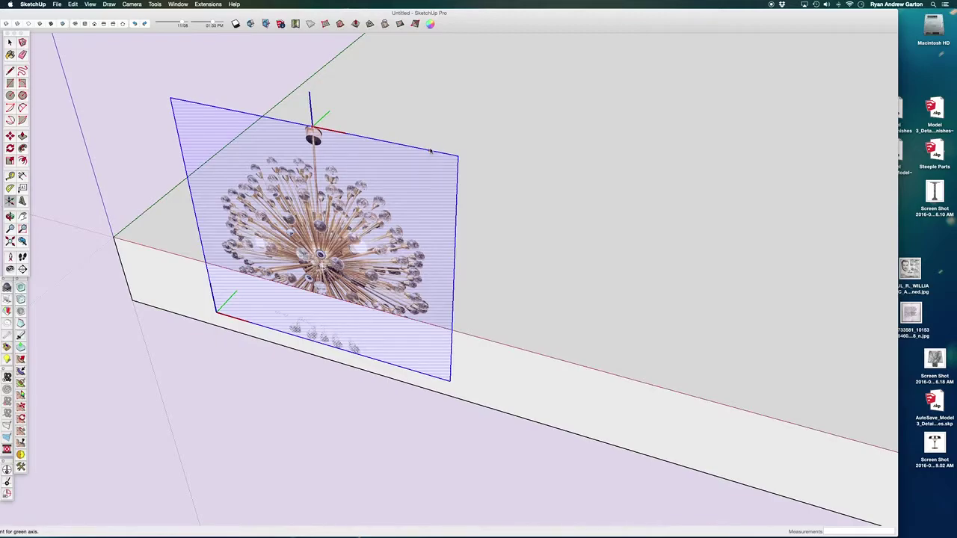
middle_click_drag(431, 152, 335, 111)
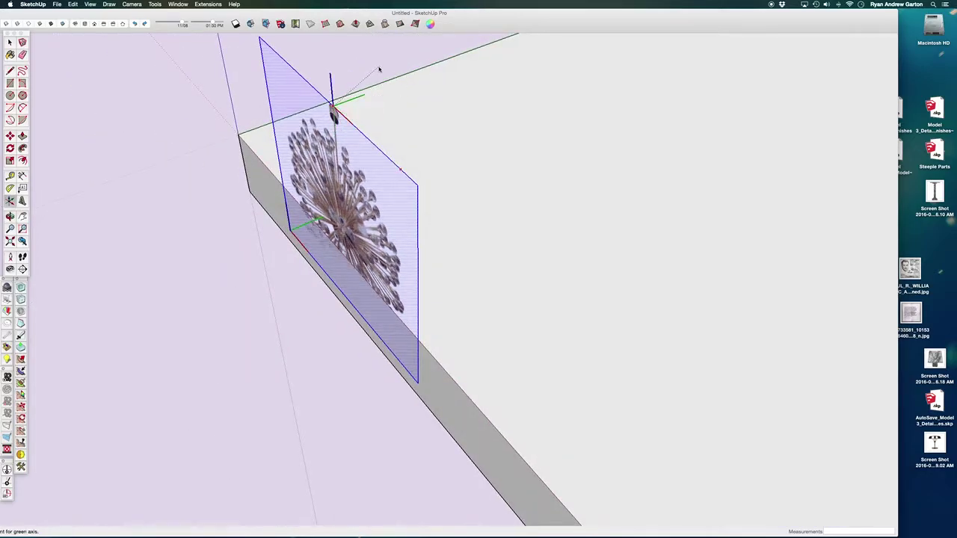
left_click(392, 88)
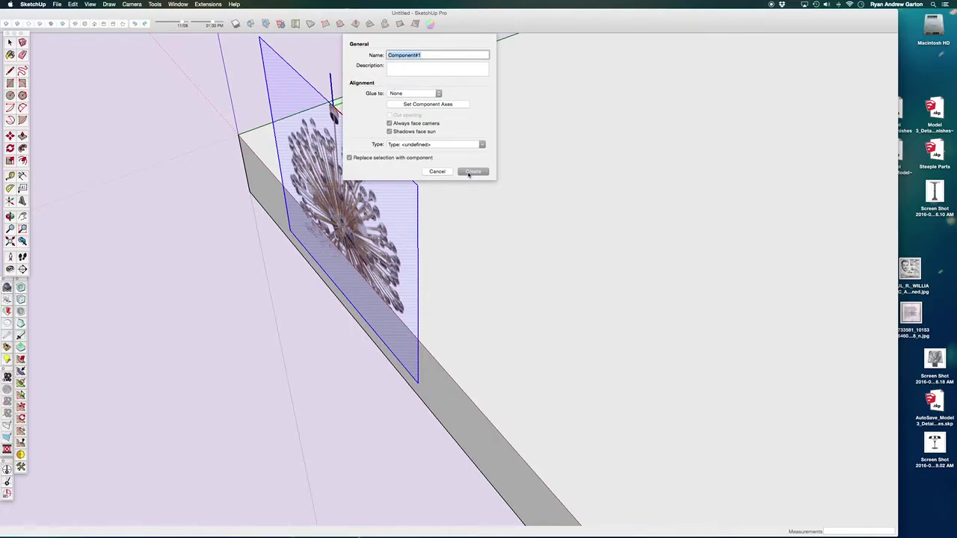
left_click(472, 171)
Step: Open the chandelier component, hide the border edges around the image, and close the component
middle_click_drag(469, 173, 575, 146)
scroll(565, 151, "down", 5)
double_click(484, 153)
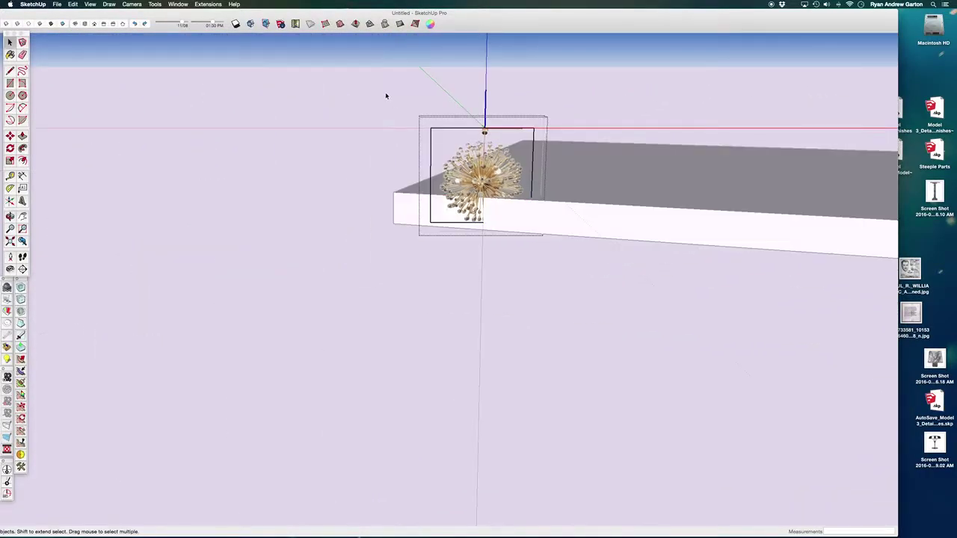
left_click_drag(386, 96, 398, 201)
left_click_drag(523, 121, 619, 343)
key("Delete")
left_click_drag(402, 101, 703, 145)
key("Delete")
left_click(371, 89)
Step: Copy the chandelier component and switch to the Model 3_Detailed Model_Finishes window
left_click(454, 139)
middle_click_drag(453, 139, 614, 204)
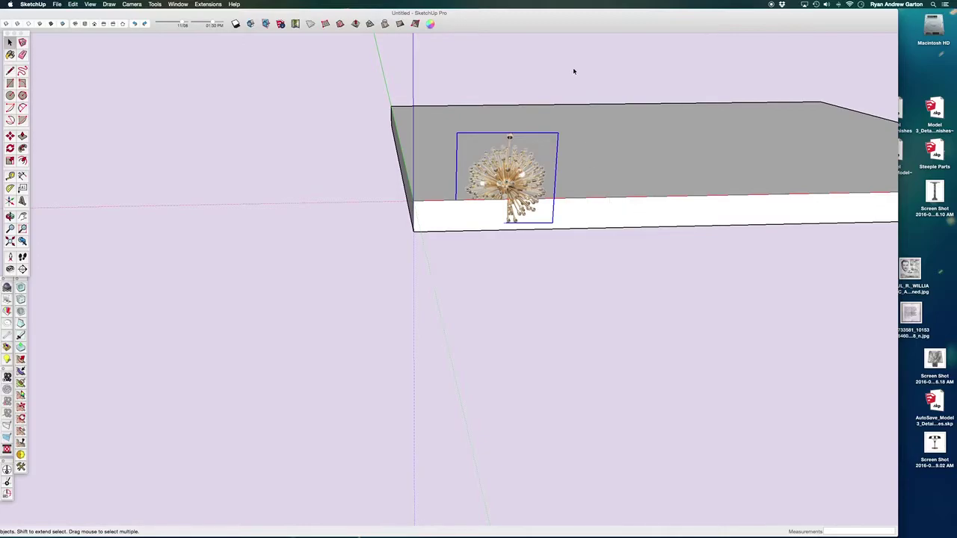
left_click_drag(567, 15, 567, 378)
left_click(674, 265)
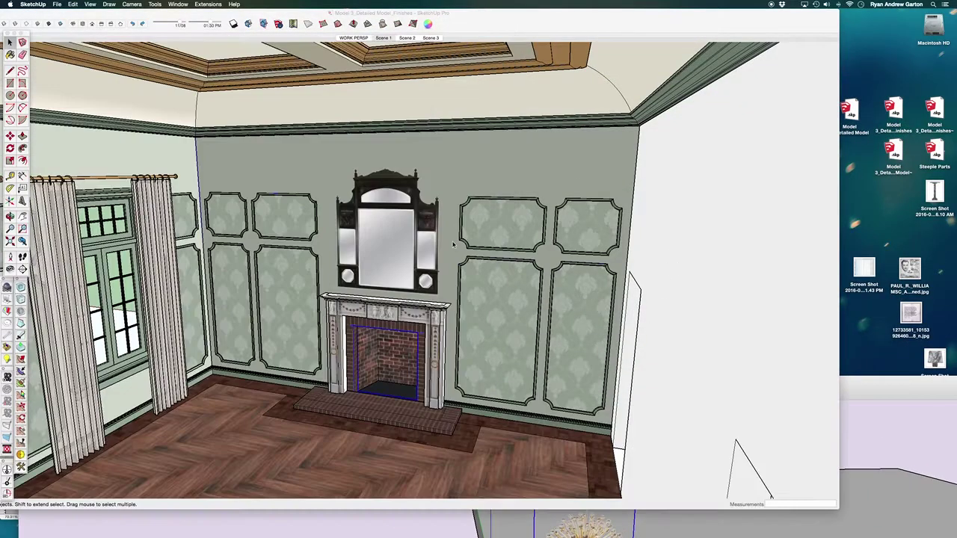
Step: Paste the chandelier component onto the wood floor in the middle of the main room
middle_click_drag(432, 317, 404, 316)
scroll(297, 231, "down", 4)
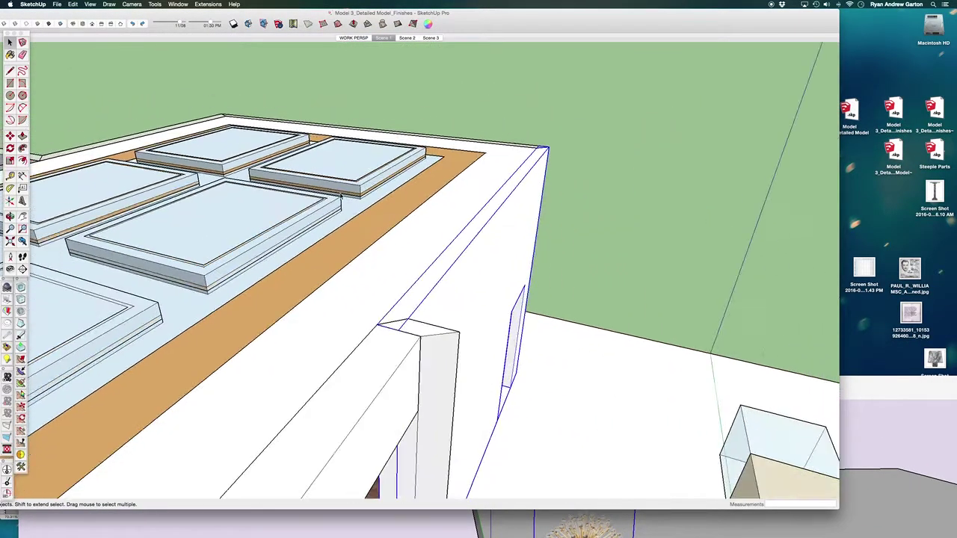
middle_click_drag(321, 295, 284, 290)
scroll(284, 291, "down", 3)
scroll(567, 269, "down", 4)
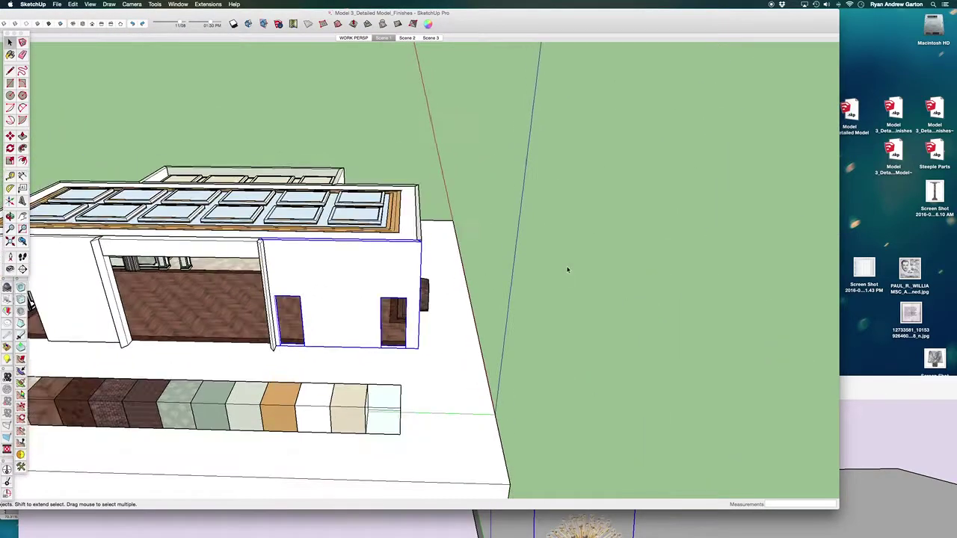
middle_click_drag(419, 275, 412, 275, "shift")
scroll(412, 275, "up", 5)
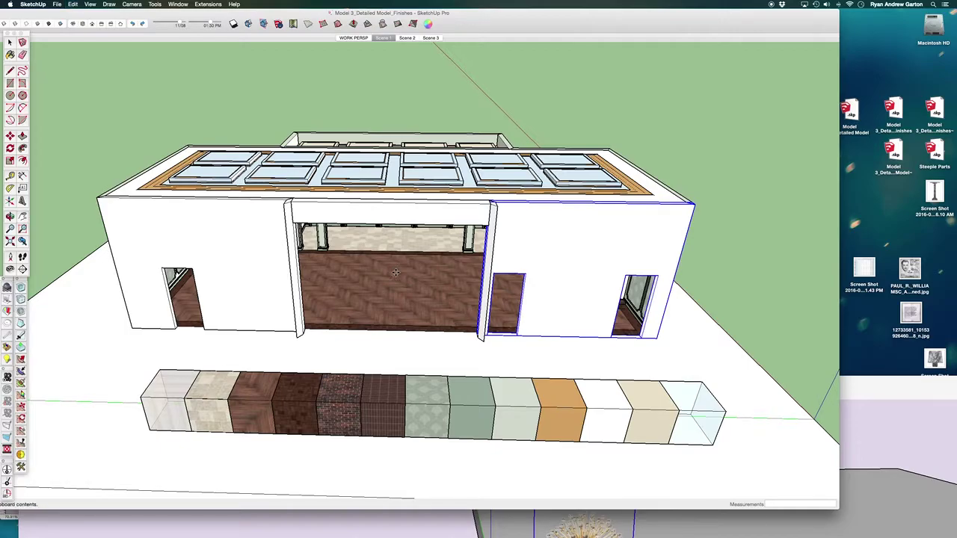
scroll(394, 273, "up", 2)
scroll(412, 283, "up", 10)
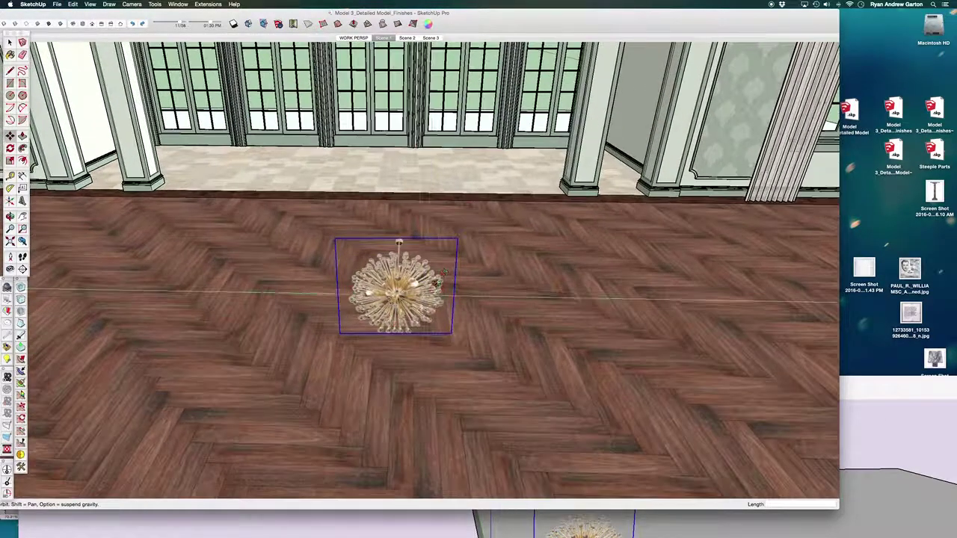
Step: Enlarge the chandelier component uniformly from its upper corner with the Scale tool
middle_click_drag(440, 281, 487, 196)
key("s")
left_click(494, 190)
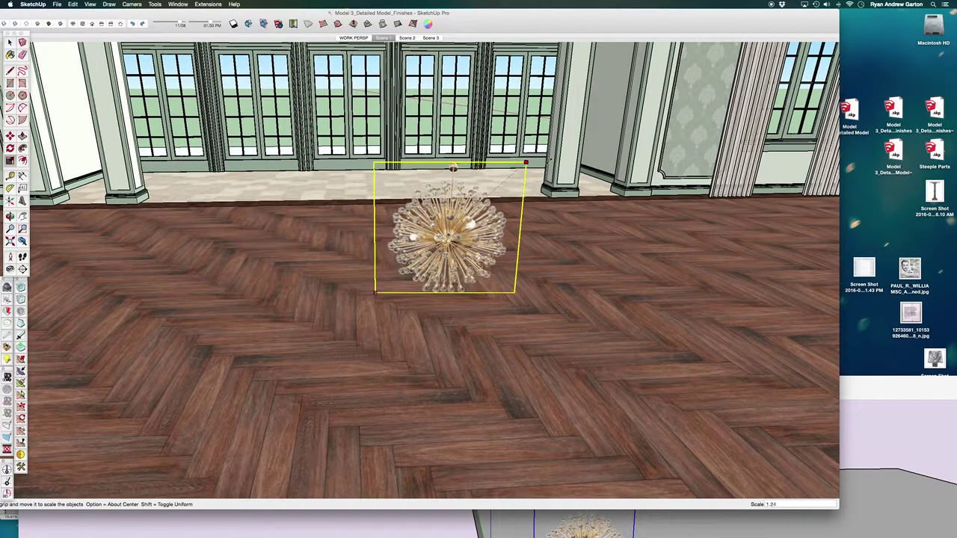
left_click(649, 128)
scroll(447, 261, "down", 3)
scroll(447, 260, "down", 2)
middle_click_drag(447, 261, 425, 272)
scroll(425, 272, "down", 1)
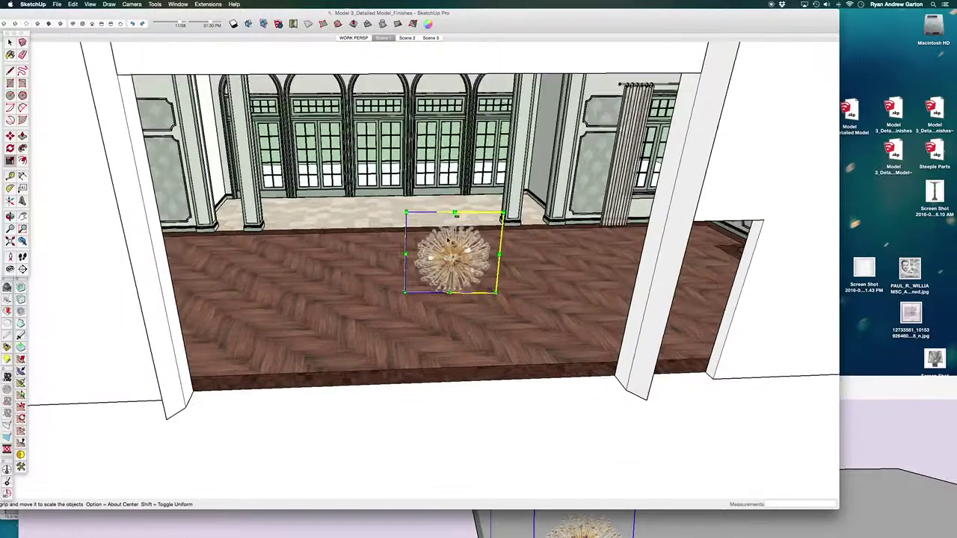
scroll(444, 258, "up", 3)
Step: Move the chandelier by its top centre point up to the ceiling, at the crossing between the middle coffers
key("m")
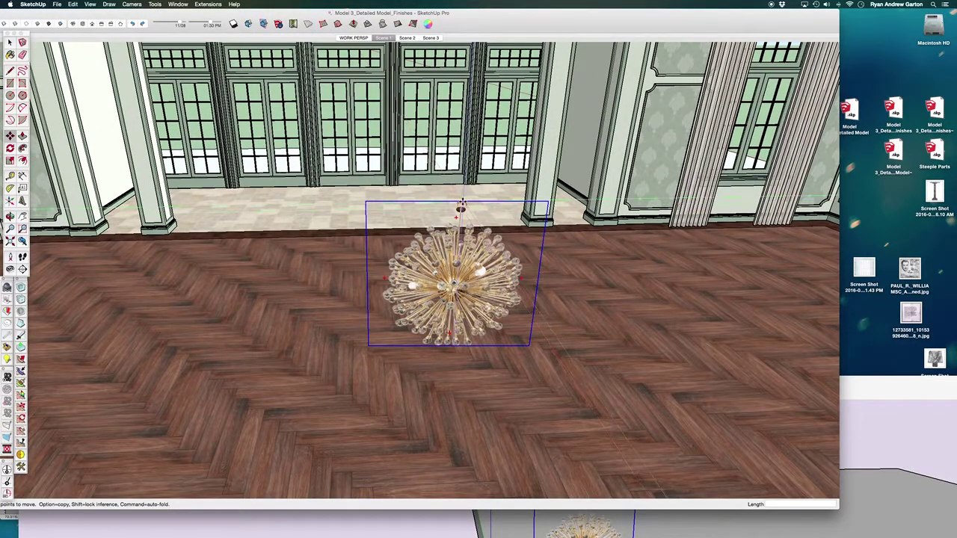
left_click(462, 202)
scroll(454, 233, "down", 4)
middle_click_drag(454, 234, 429, 306)
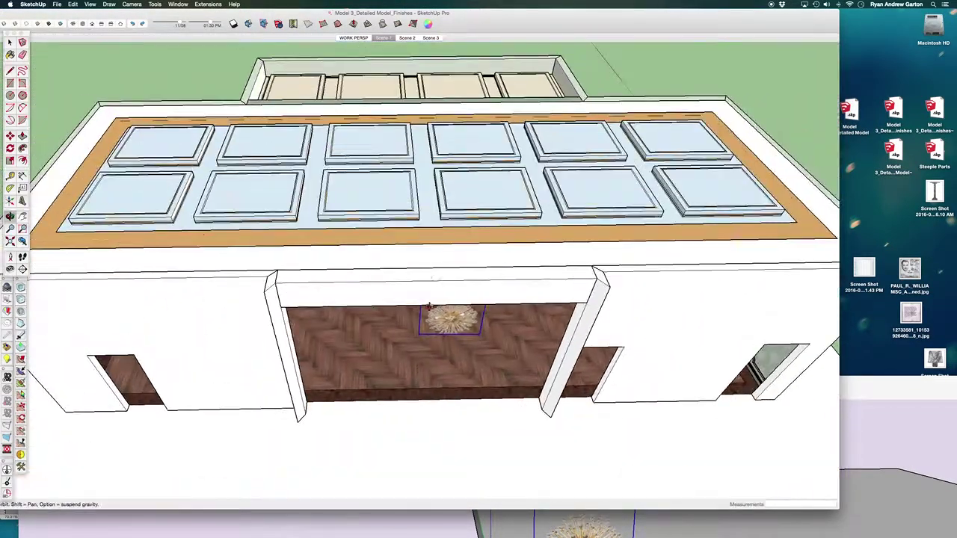
scroll(420, 278, "up", 10)
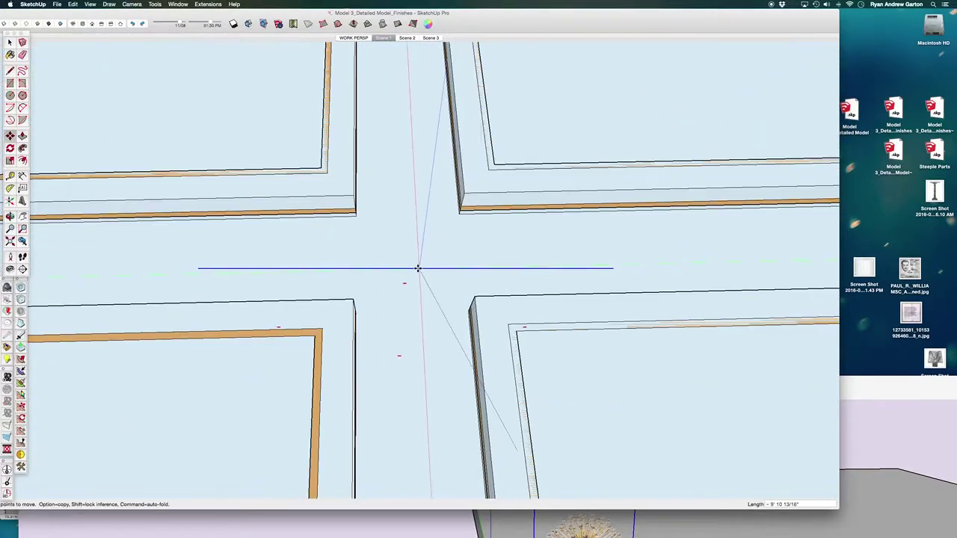
mouse_move(410, 265)
middle_mouse_down()
mouse_move(401, 321)
mouse_move(320, 280)
middle_mouse_up()
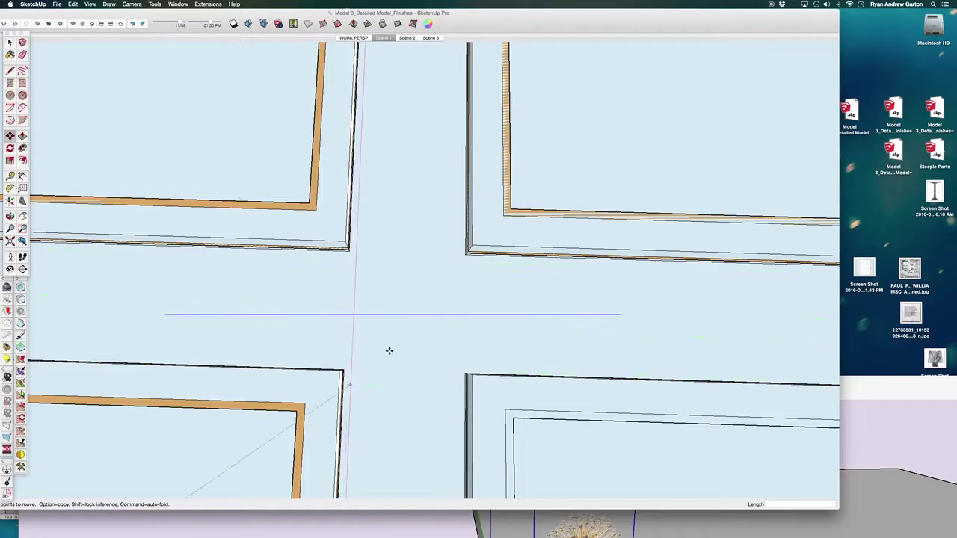
Step: Examine the hung chandelier from inside the room, looking up at it, and return to Scene 1
scroll(404, 226, "down", 5)
mouse_move(416, 210)
middle_mouse_down()
mouse_move(431, 292)
mouse_move(450, 141)
mouse_move(437, 172)
middle_mouse_up()
middle_click_drag(399, 228, 394, 181)
scroll(391, 142, "up", 8)
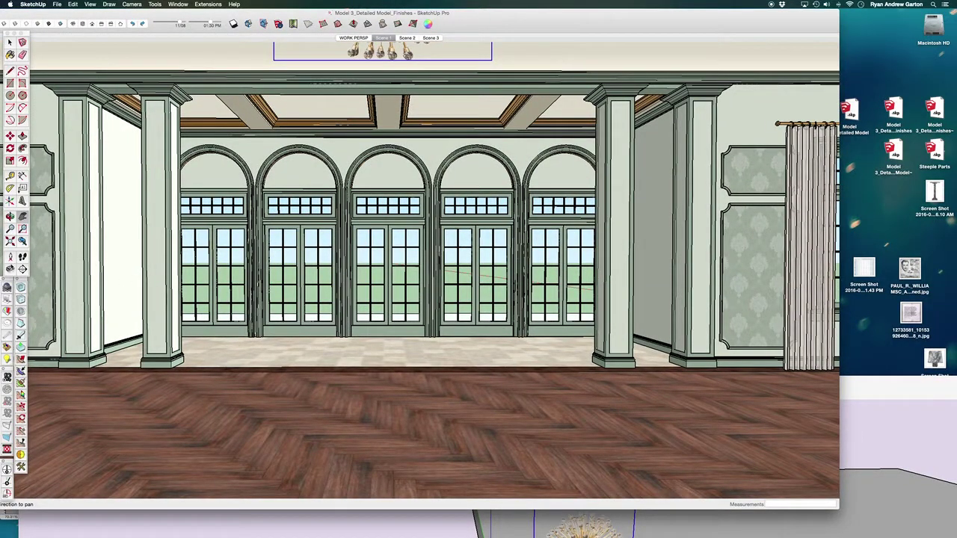
left_click(11, 269)
left_click_drag(417, 279, 399, 225)
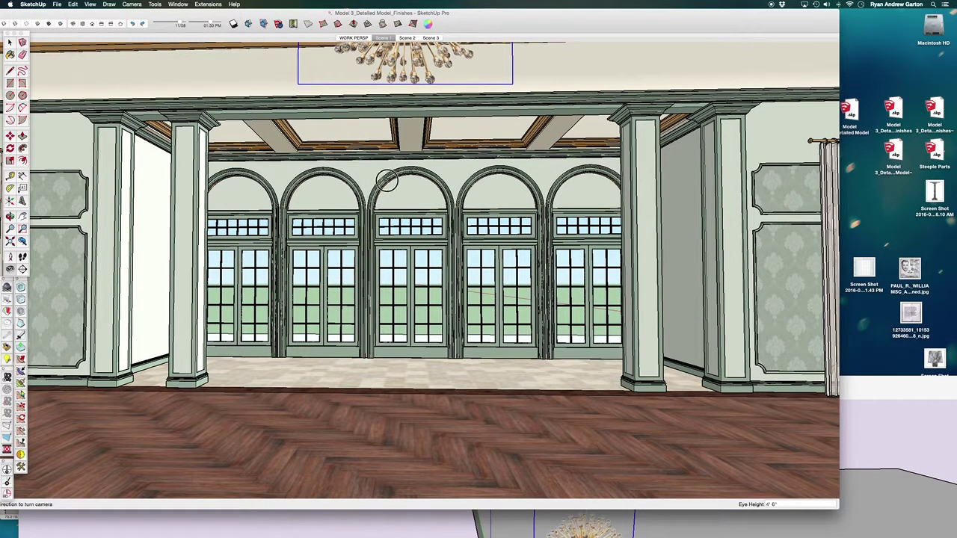
left_click(382, 37)
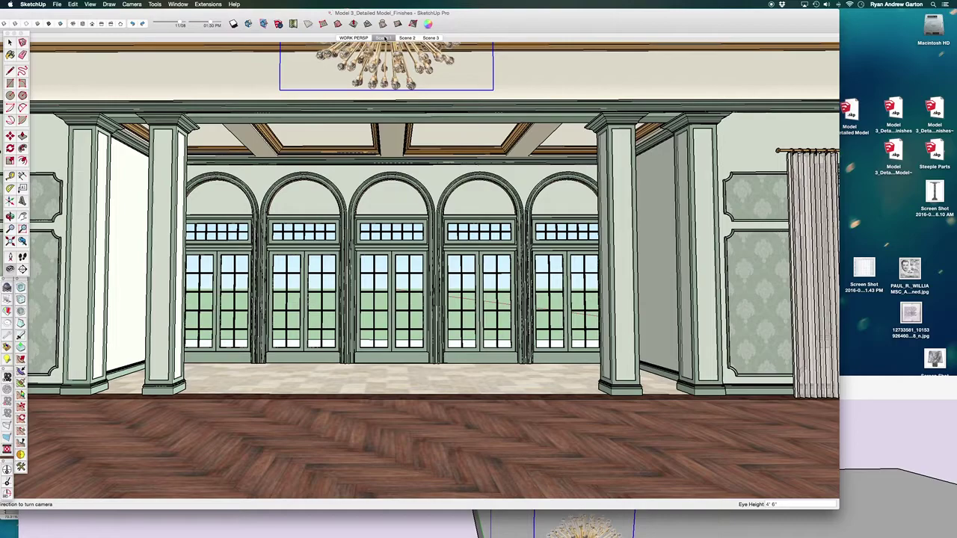
Step: Update Scene 1 with the current camera view
right_click(384, 38)
left_click(390, 65)
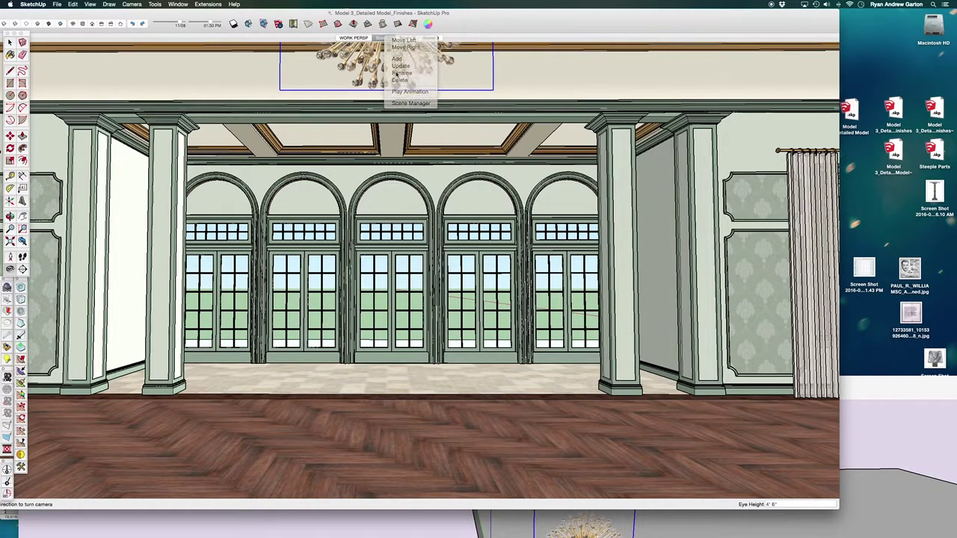
key("space")
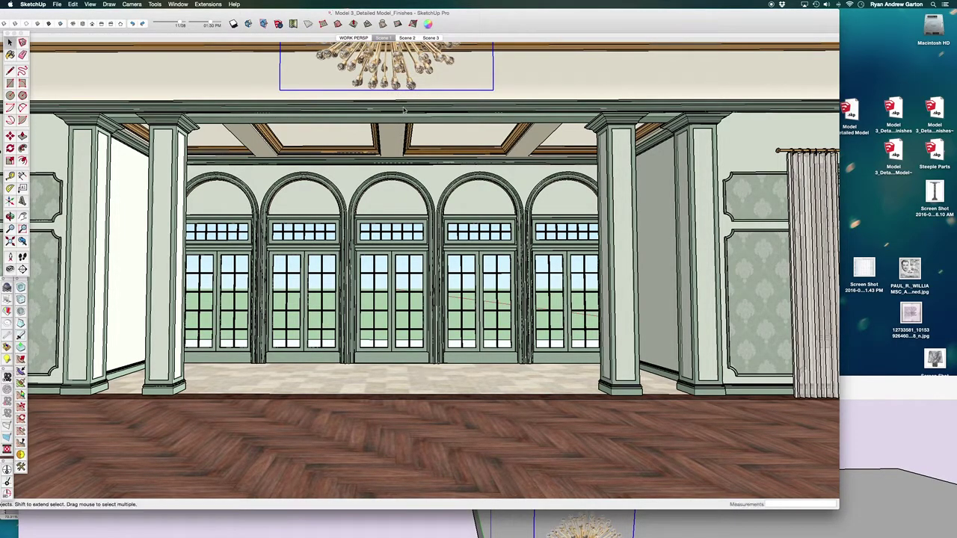
Step: Try to copy the chandelier from the ceiling's middle crossing to the crossing between the fifth and sixth coffer columns
middle_click_drag(393, 84, 391, 338)
scroll(391, 238, "down", 5)
key("m")
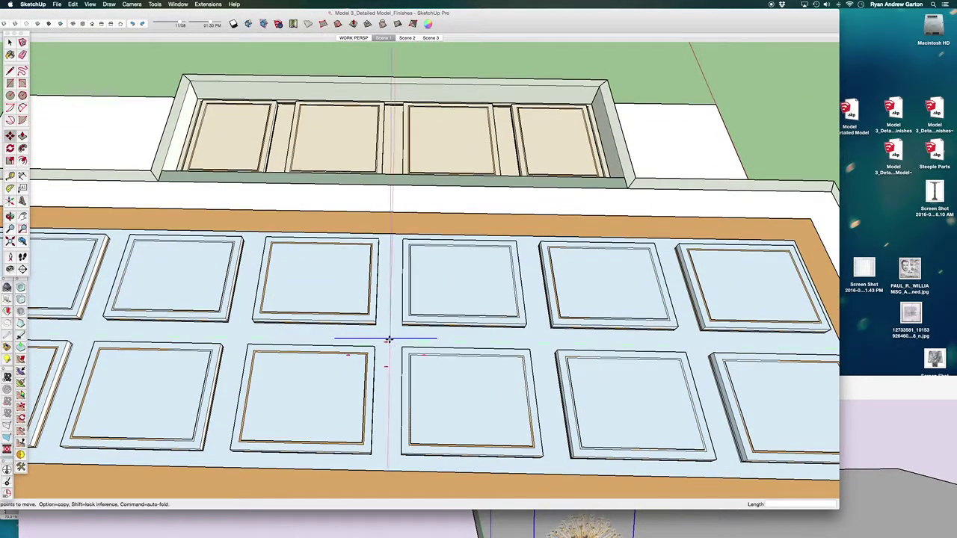
left_click(388, 339)
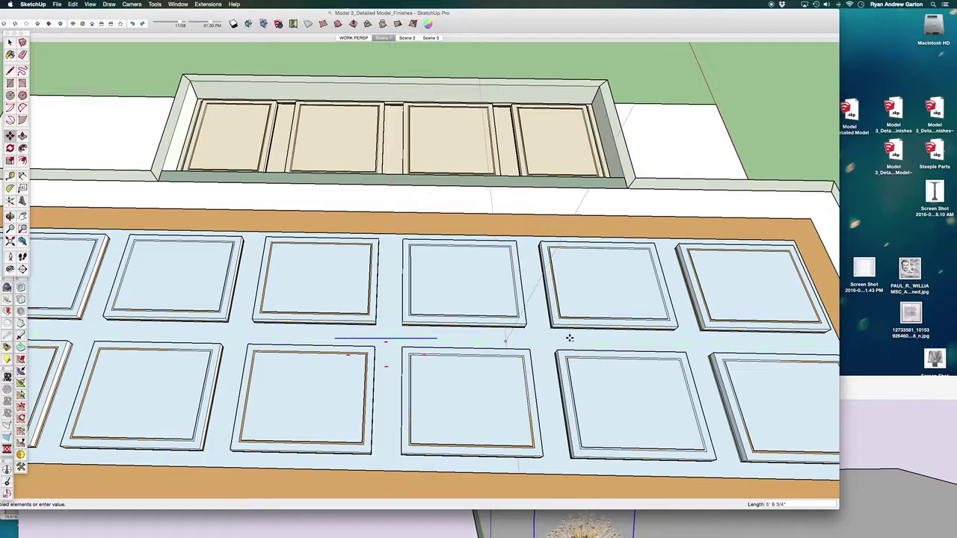
left_click(693, 343)
scroll(588, 314, "down", 4)
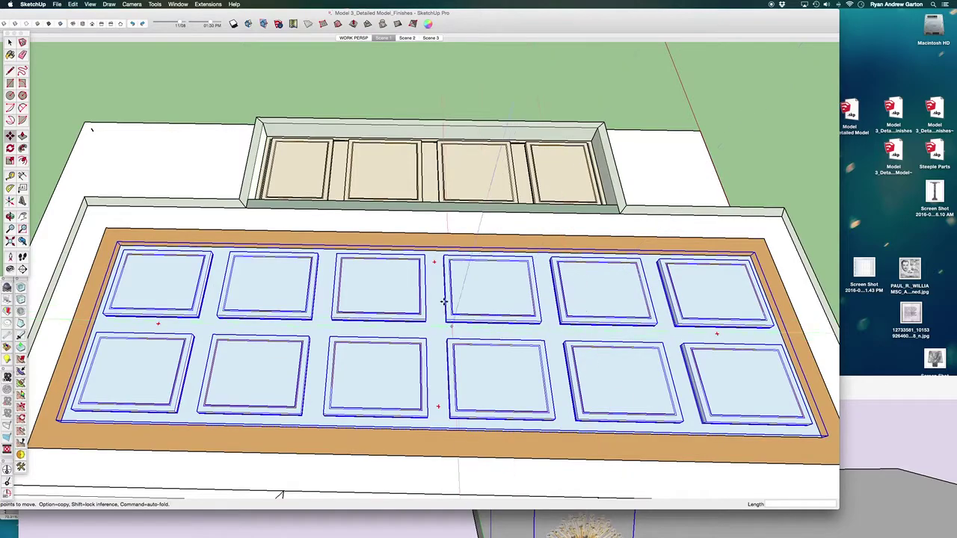
middle_click_drag(493, 329, 462, 118)
key("q")
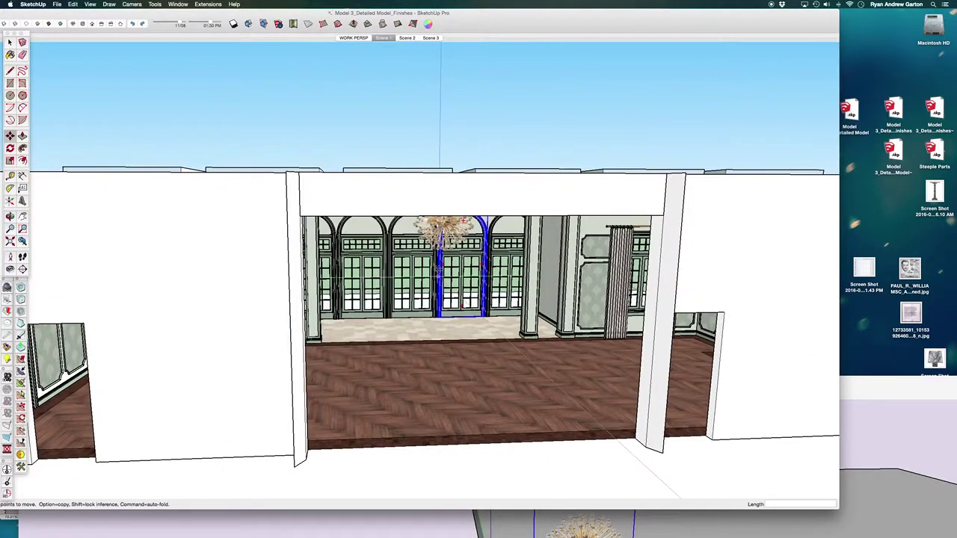
key("space")
Step: Copy the chandelier along the green axis from the ceiling's middle crossing to the crossing between the fifth and sixth coffer columns
middle_click_drag(444, 188, 444, 403)
scroll(452, 260, "up", 3)
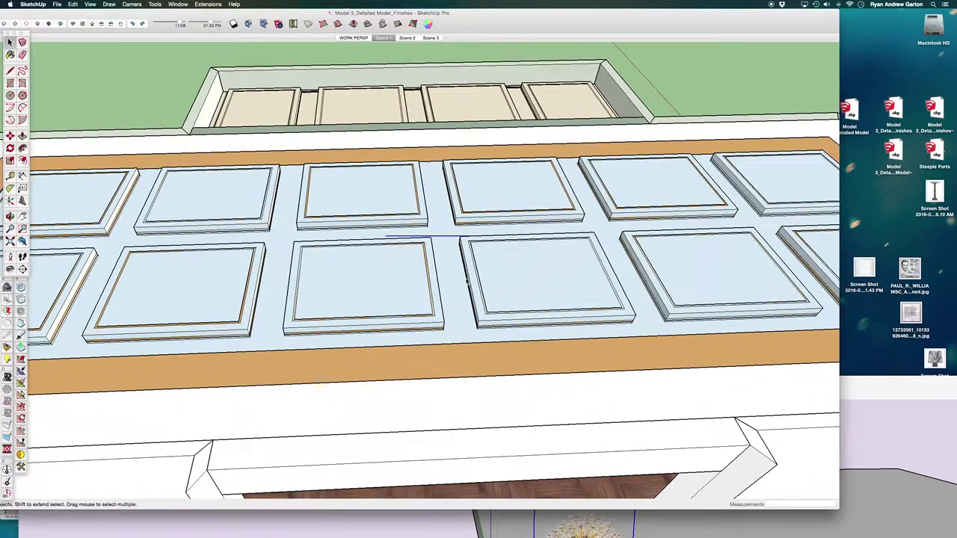
key("m")
left_click(436, 225)
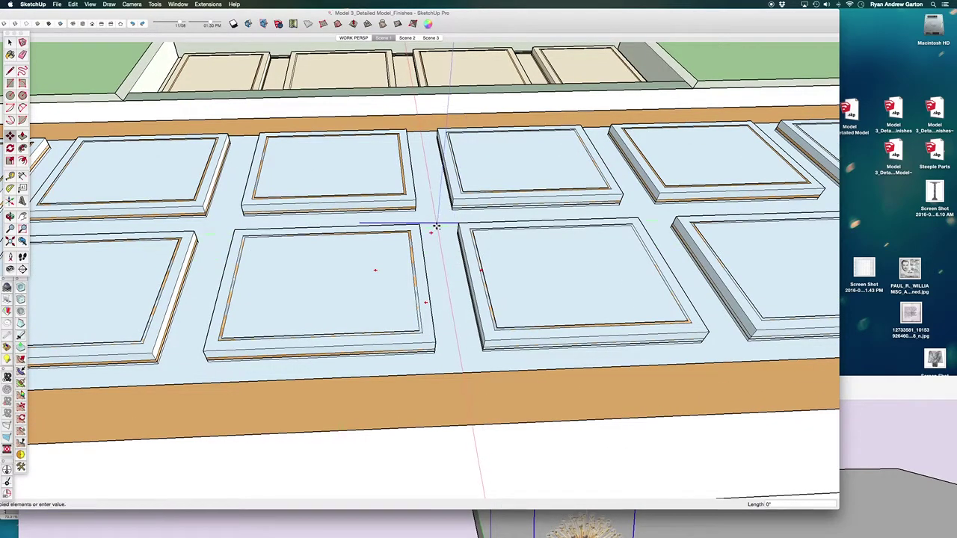
middle_click_drag(483, 226, 279, 261, "shift")
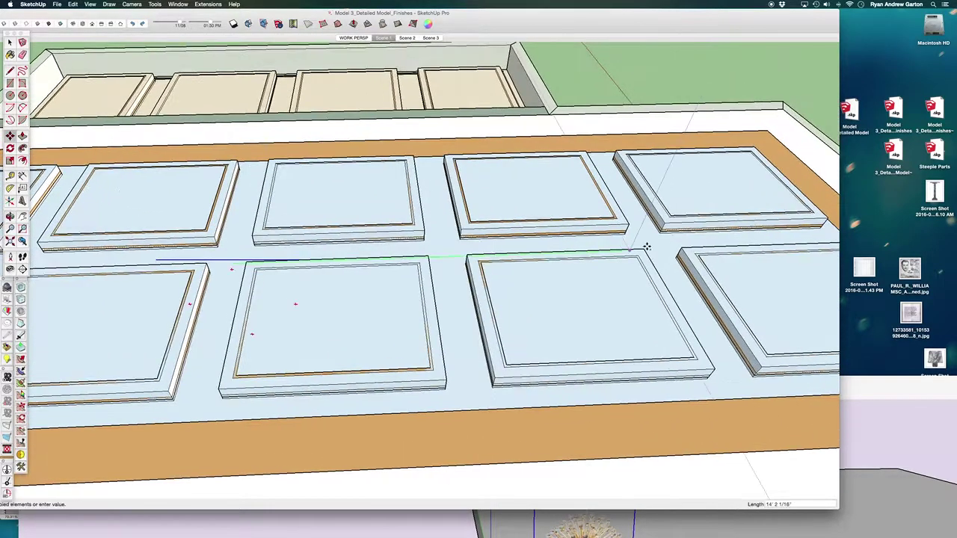
left_click(655, 247)
Step: Copy the newly placed chandelier about 30' 2 1/2" along the ceiling to the crossing between the first and second coffer columns
scroll(590, 190, "down", 3)
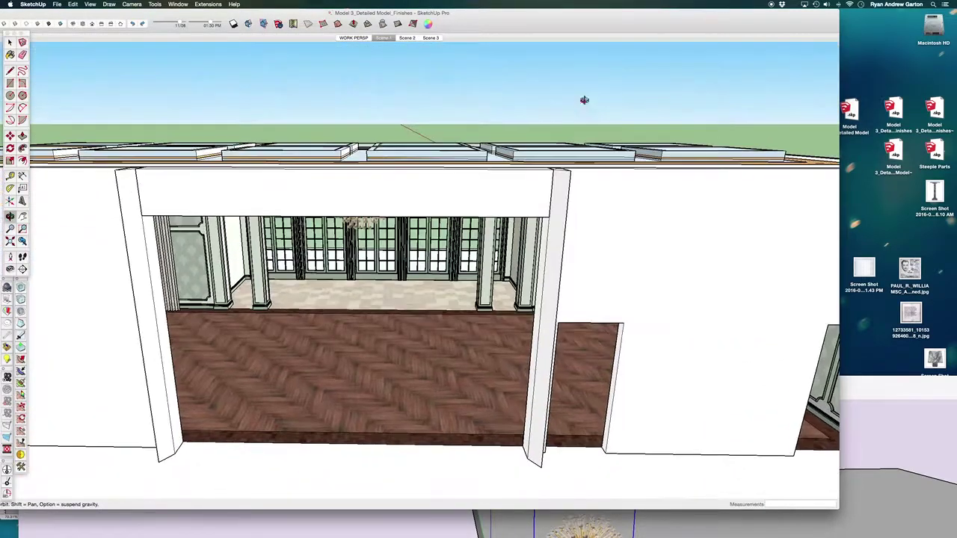
left_click_drag(583, 98, 594, 171)
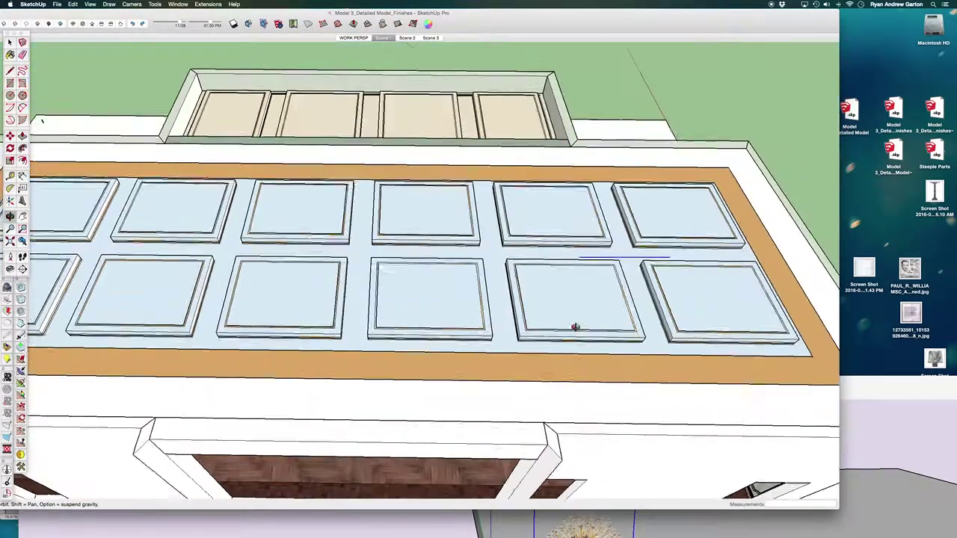
middle_click_drag(575, 327, 598, 300)
left_click(625, 270)
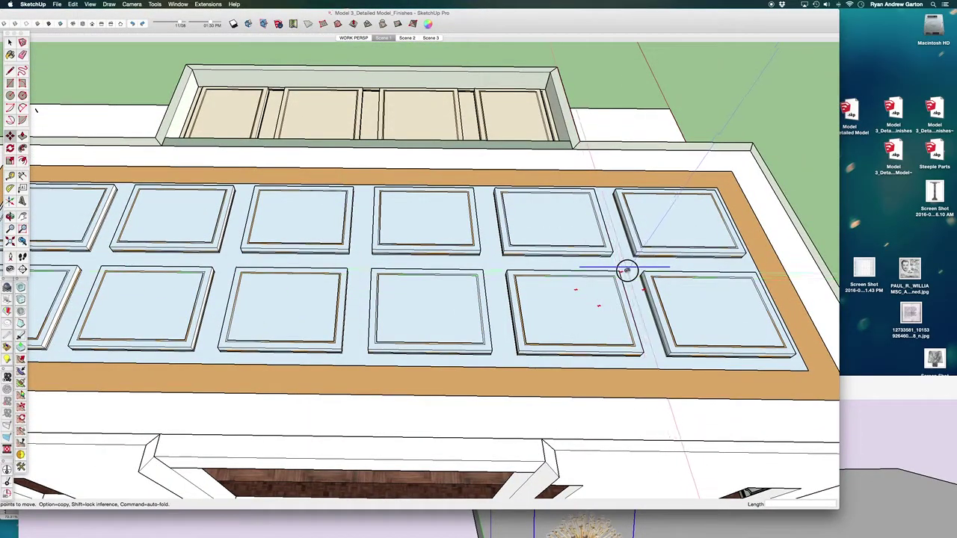
scroll(615, 270, "down", 1)
middle_click_drag(440, 288, 483, 294, "shift")
scroll(326, 280, "up", 2)
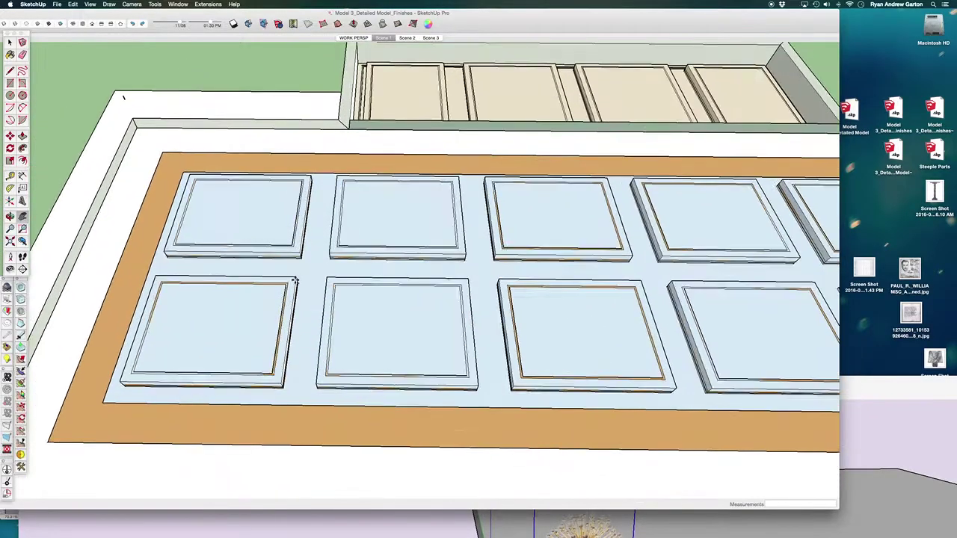
left_click(312, 272)
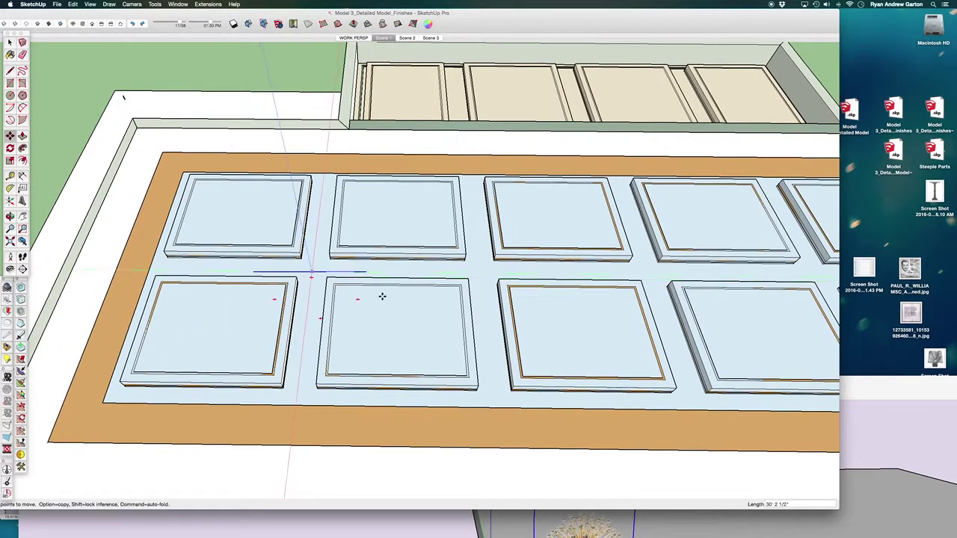
Step: Check the row of hung chandeliers from the saved views Scene 1 and Scene 2
scroll(423, 288, "down", 2)
middle_click_drag(422, 289, 289, 177, "shift")
scroll(471, 361, "up", 1)
middle_click_drag(470, 371, 471, 361, "shift")
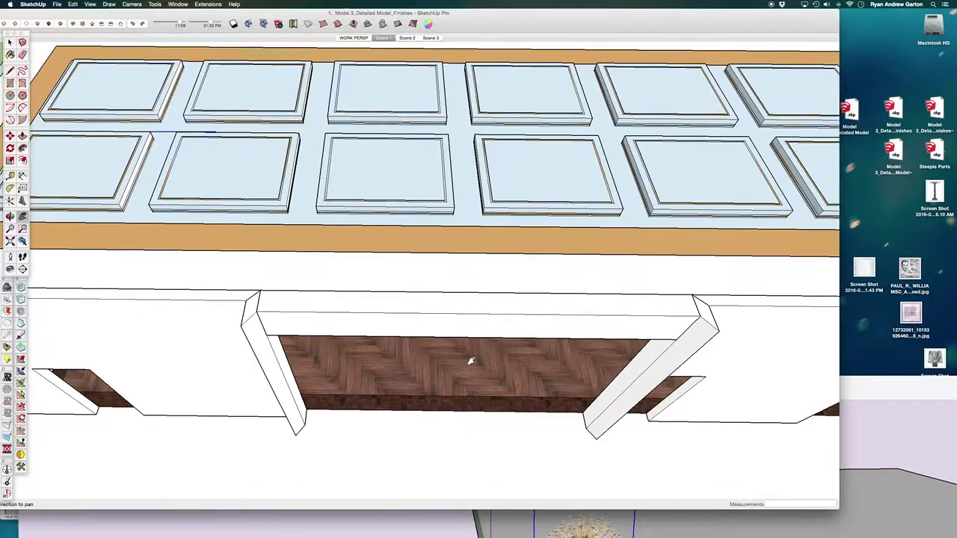
left_click(383, 38)
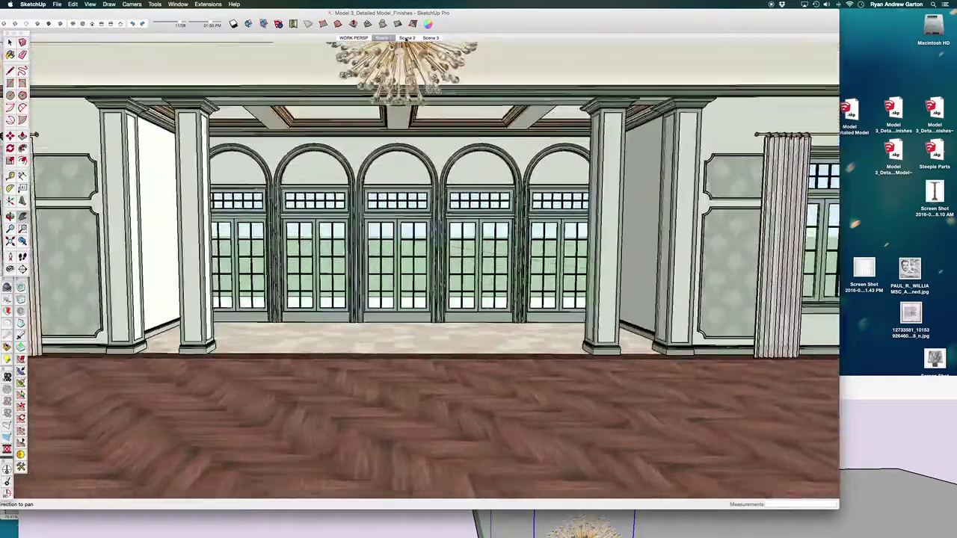
left_click(406, 38)
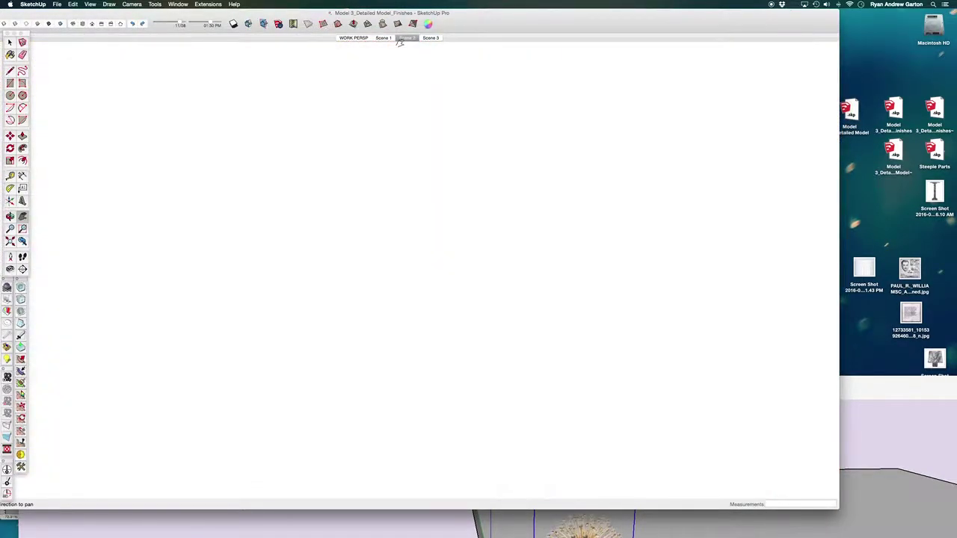
key("space")
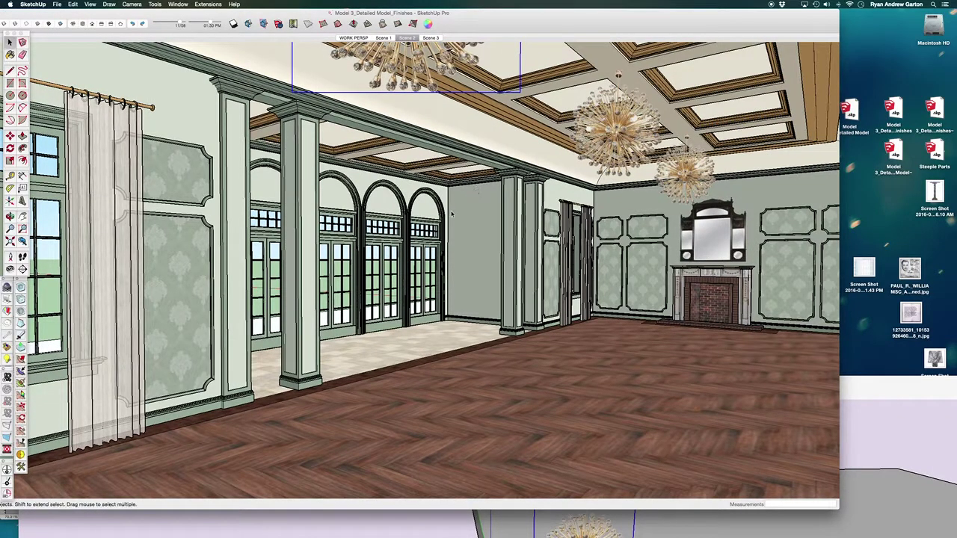